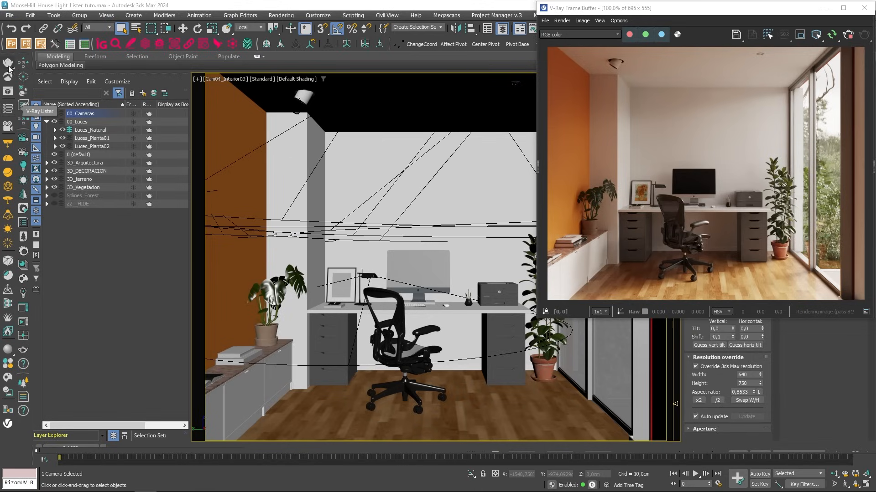
- Open the V-Ray Lister's lights list and move the Affect diffuse column directly after Cast shadows
{"action": "left_click", "coordinate": [8, 110]}
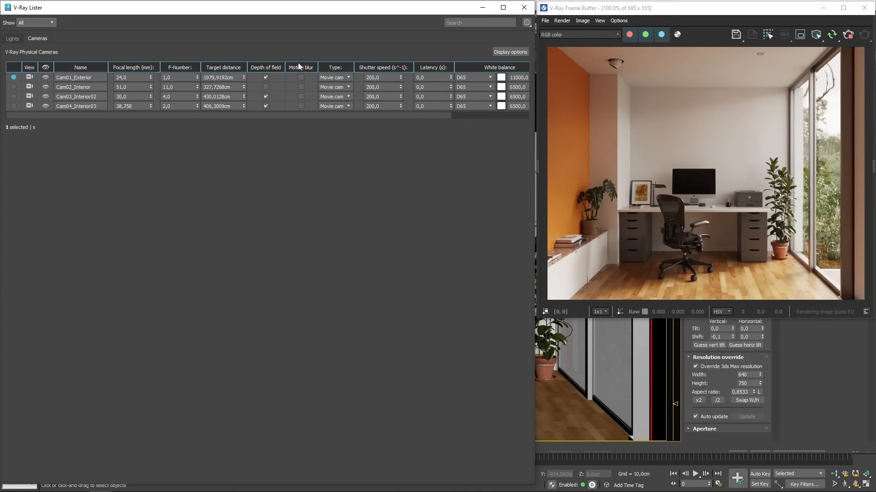
{"action": "left_click", "coordinate": [12, 39]}
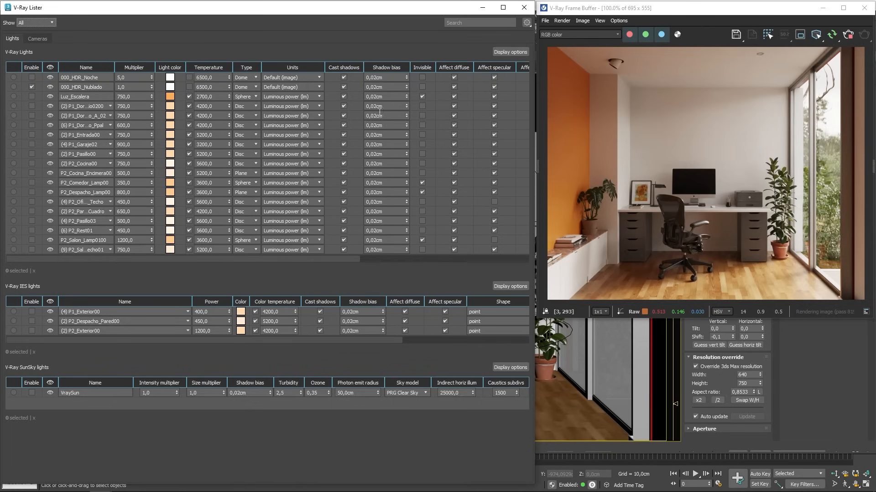
{"action": "left_click_drag", "start_coordinate": [464, 66], "coordinate": [369, 65]}
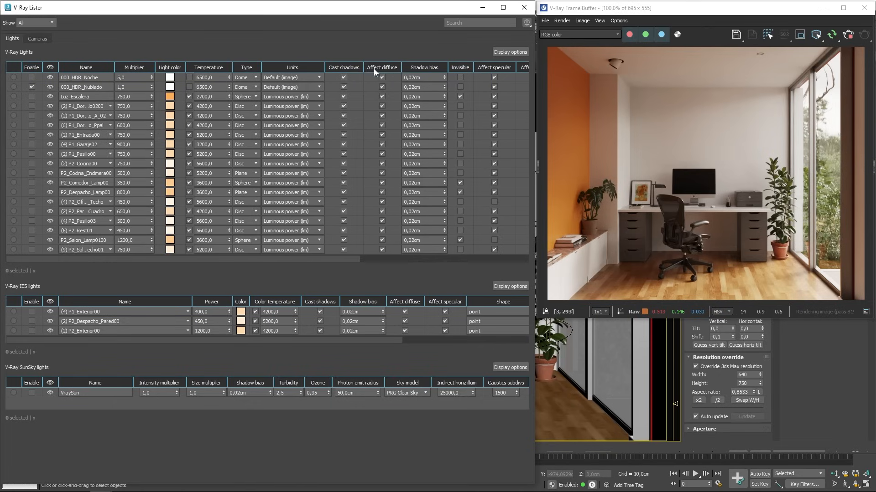
- Review the display options available for the V-Ray Lights list
{"action": "left_click", "coordinate": [508, 52]}
{"action": "mouse_move", "coordinate": [348, 278]}
{"action": "left_mouse_down"}
{"action": "mouse_move", "coordinate": [343, 336]}
{"action": "mouse_move", "coordinate": [347, 262]}
{"action": "left_mouse_up"}
{"action": "left_click", "coordinate": [350, 236]}
- In the cameras list, look through Cam01_Exterior, Cam02_Interior, Cam03_Interior02 and Cam04_Interior03 one after another
{"action": "left_click", "coordinate": [37, 39]}
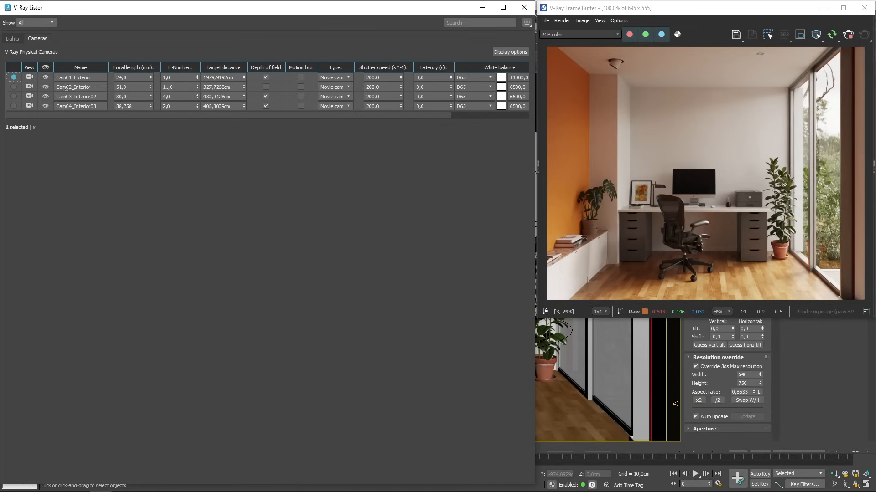
{"action": "left_click", "coordinate": [30, 77]}
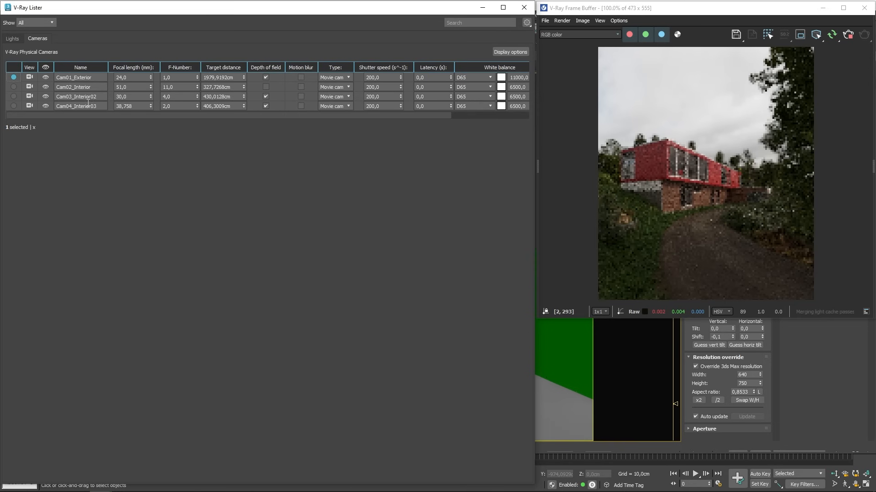
{"action": "left_click", "coordinate": [29, 87]}
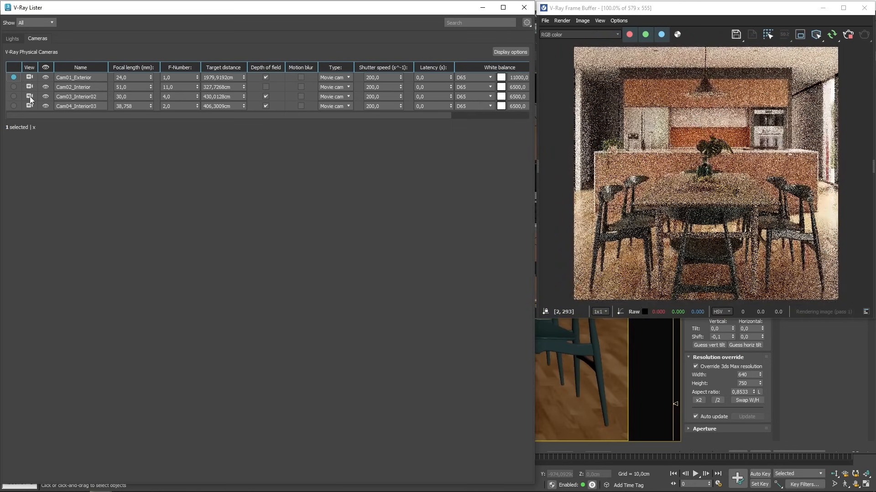
{"action": "left_click", "coordinate": [29, 96]}
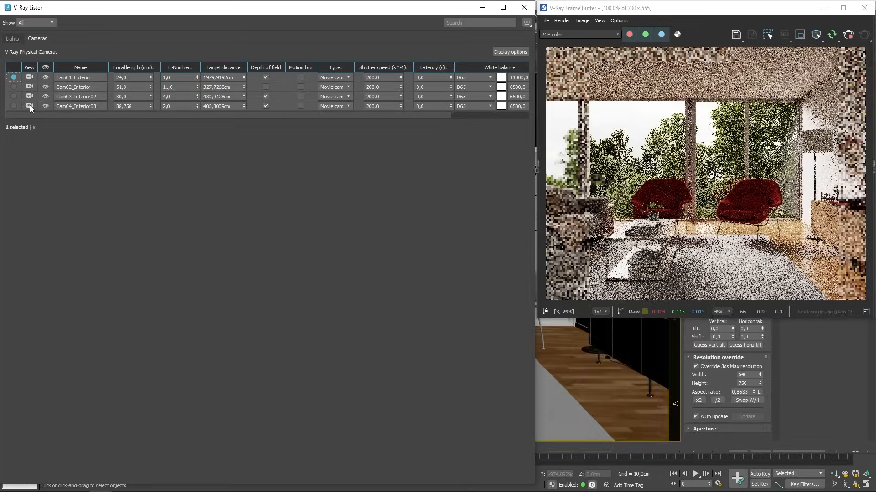
{"action": "left_click", "coordinate": [29, 105]}
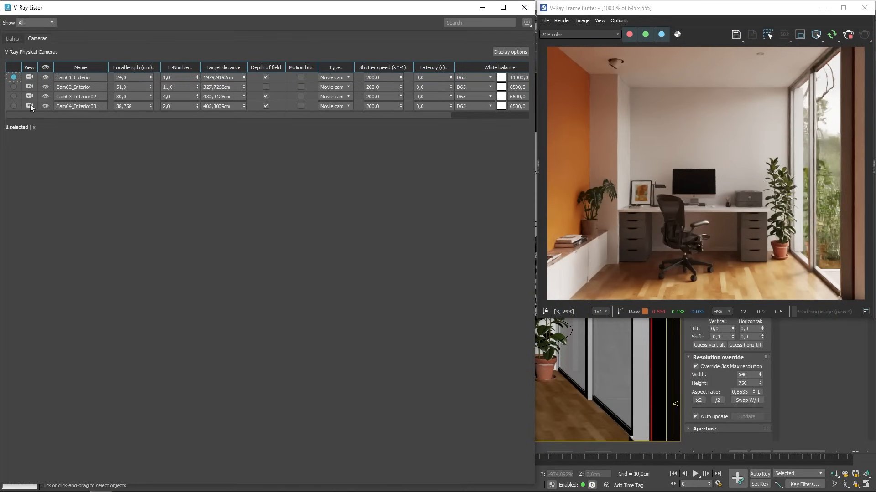
- Select Cam04_Interior03 in the cameras list and cycle the view back through the cameras to Cam01_Exterior
{"action": "left_click", "coordinate": [13, 97]}
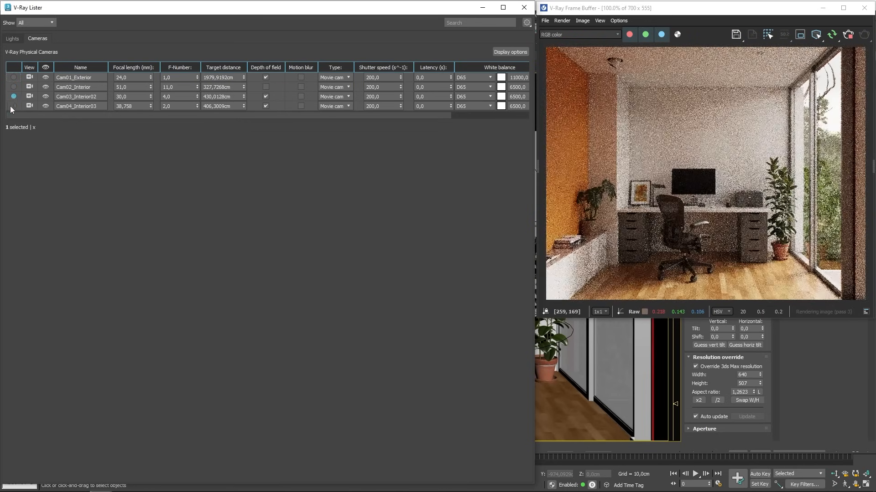
{"action": "left_click", "coordinate": [14, 106]}
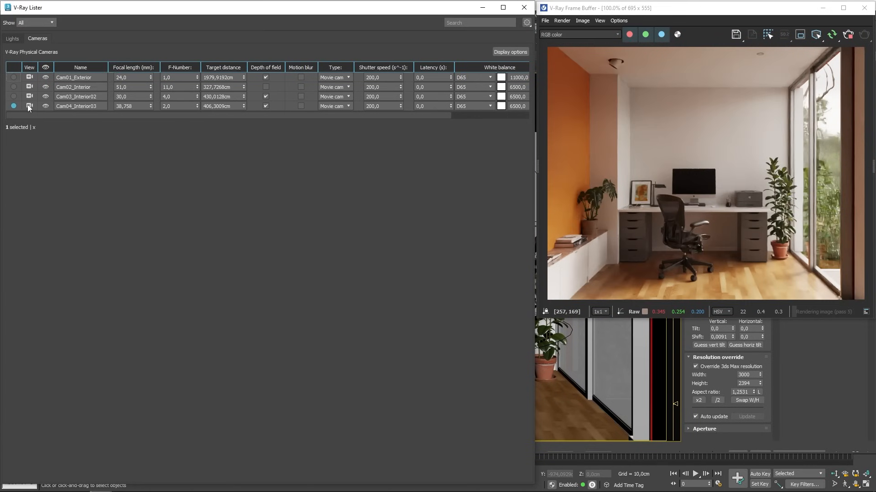
{"action": "left_click", "coordinate": [31, 96]}
{"action": "left_click", "coordinate": [31, 86]}
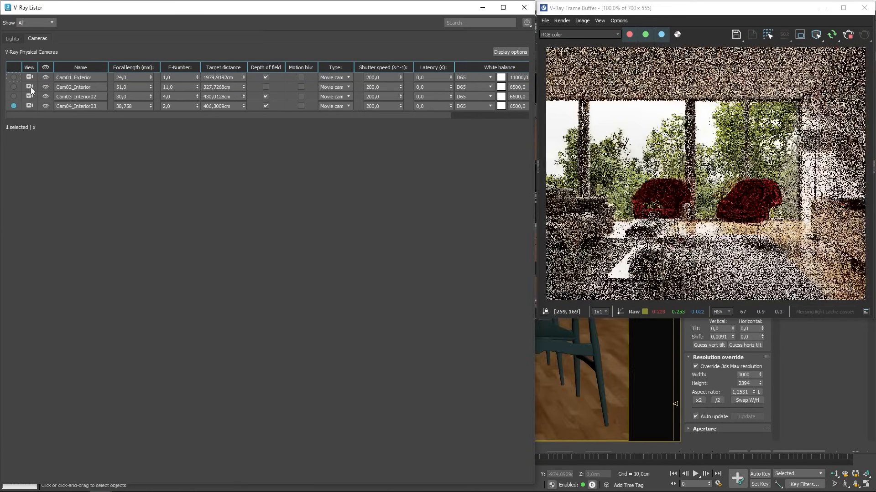
{"action": "left_click", "coordinate": [30, 77]}
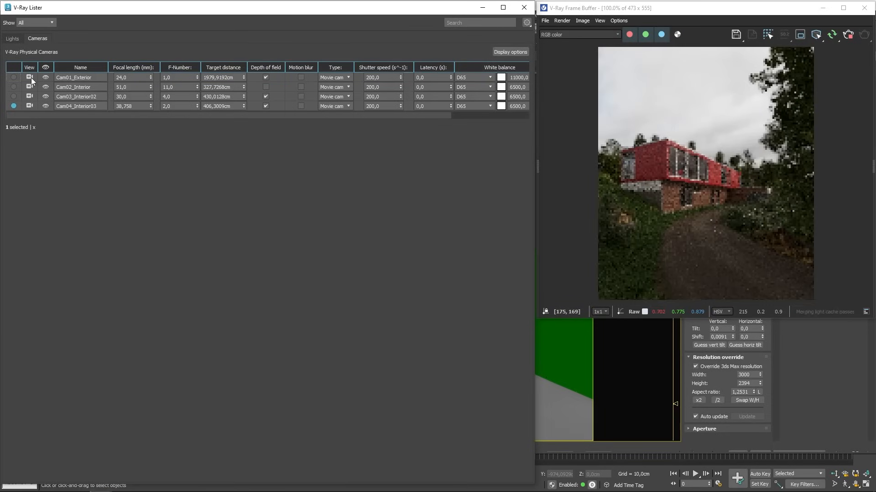
- Add the Exposure value column to the V-Ray Physical Cameras list, leaving Exposure hidden
{"action": "left_click_drag", "start_coordinate": [350, 122], "coordinate": [61, 54]}
{"action": "left_click_drag", "start_coordinate": [445, 117], "coordinate": [515, 116]}
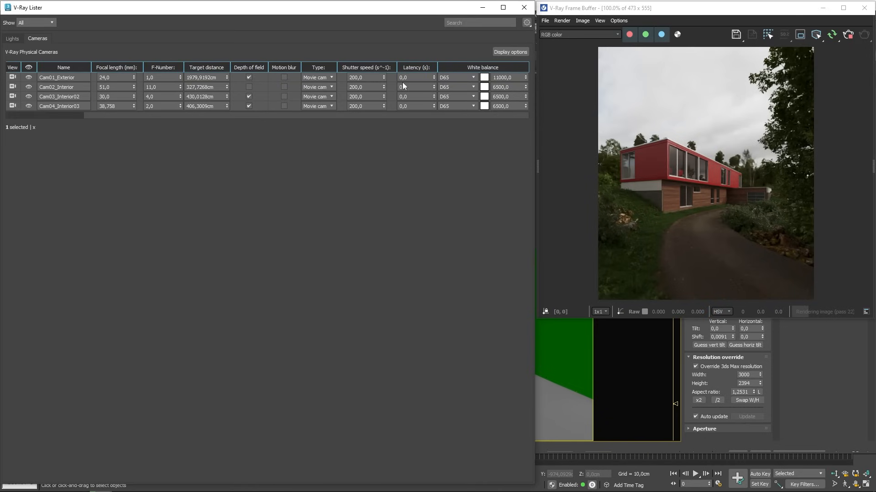
{"action": "left_click", "coordinate": [511, 53]}
{"action": "scroll", "coordinate": [313, 304], "scroll_direction": "down", "scroll_amount": 4}
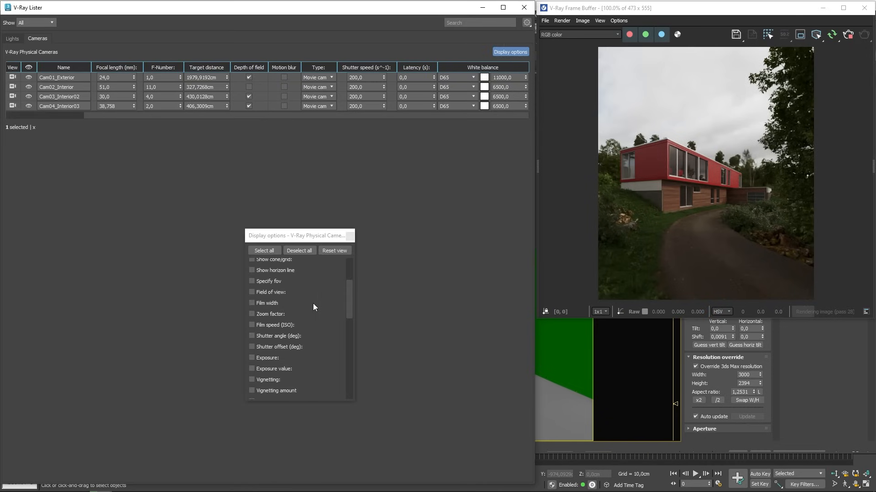
{"action": "left_click", "coordinate": [251, 369]}
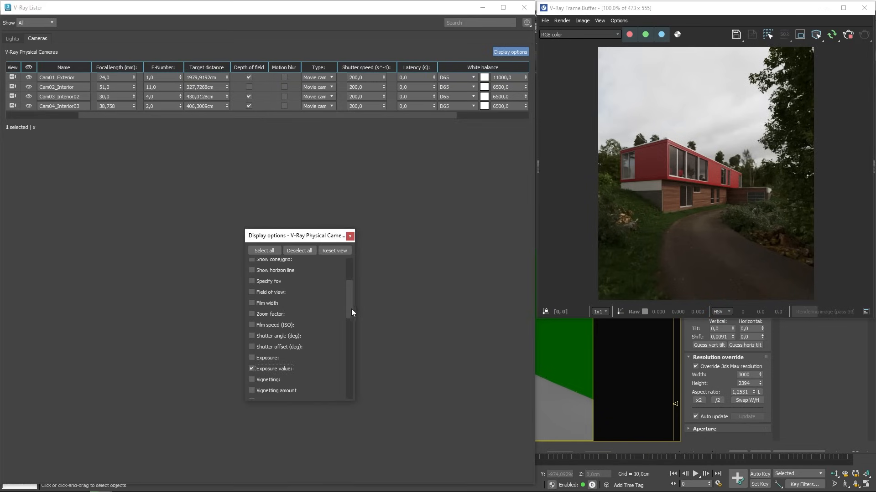
{"action": "scroll", "coordinate": [350, 308], "scroll_direction": "down", "scroll_amount": 2}
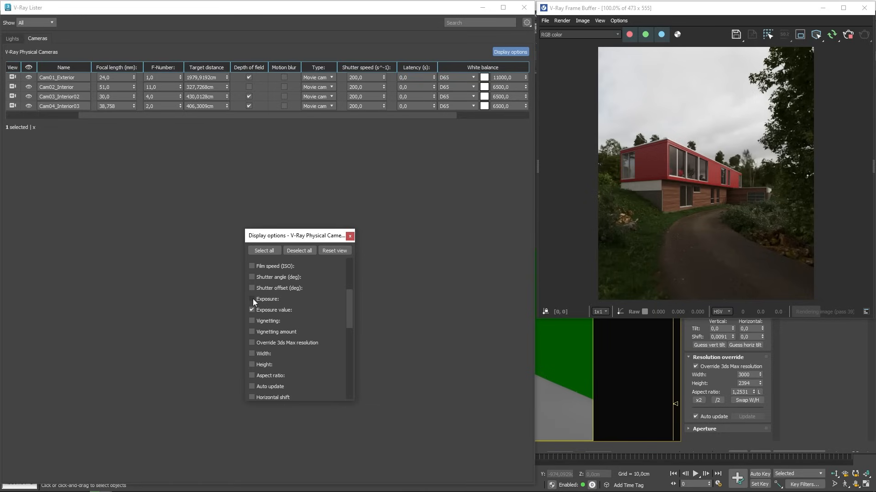
{"action": "left_click", "coordinate": [252, 299]}
{"action": "left_click", "coordinate": [253, 299]}
{"action": "left_click", "coordinate": [251, 298]}
{"action": "left_click", "coordinate": [252, 299]}
- Add the Override 3ds Max resolution, Width, Height, Vertical shift and Horizontal shift columns to the cameras list
{"action": "left_click", "coordinate": [252, 343]}
{"action": "left_click", "coordinate": [251, 353]}
{"action": "left_click", "coordinate": [251, 365]}
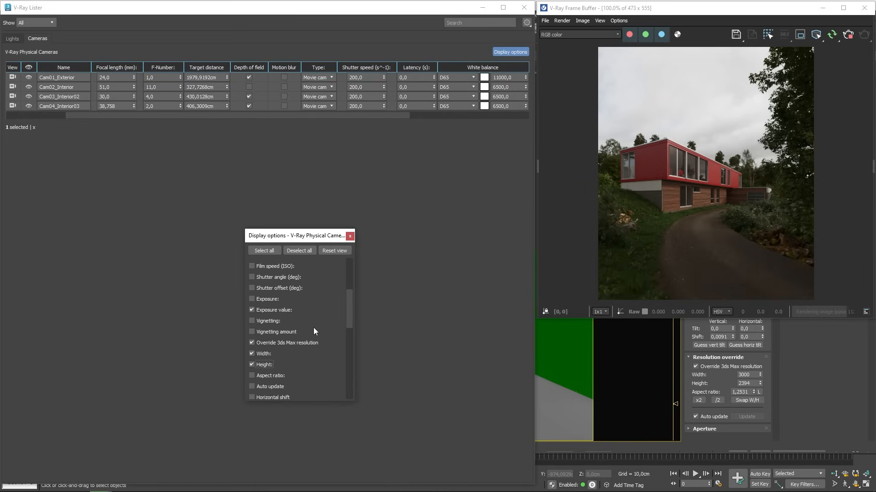
{"action": "scroll", "coordinate": [313, 331], "scroll_direction": "down", "scroll_amount": 3}
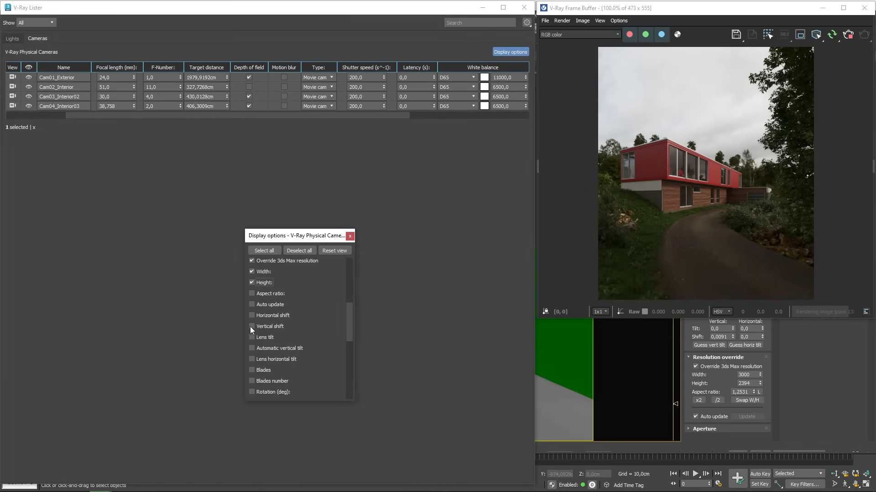
{"action": "left_click", "coordinate": [251, 327]}
{"action": "left_click", "coordinate": [252, 315]}
{"action": "left_click", "coordinate": [350, 236]}
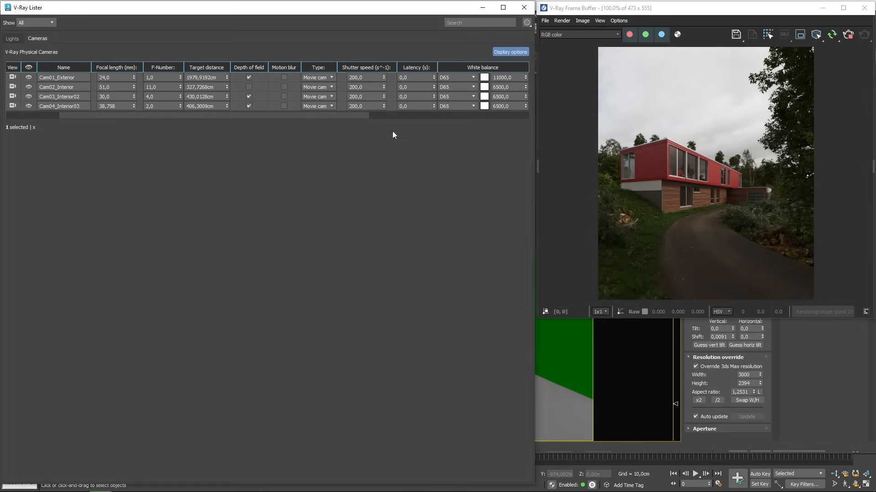
- Move the Override 3ds Max resolution column to the end of the cameras list, after Vertical shift
{"action": "left_click_drag", "start_coordinate": [333, 115], "coordinate": [501, 122]}
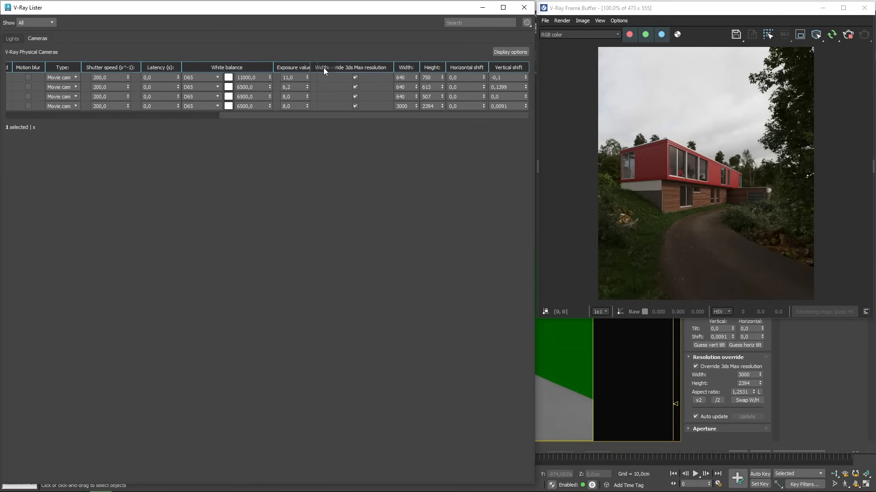
{"action": "left_click_drag", "start_coordinate": [324, 68], "coordinate": [508, 68]}
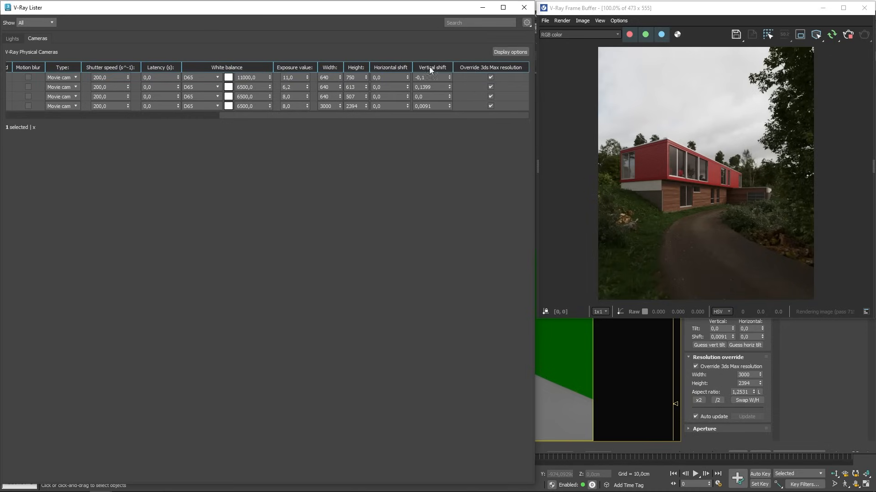
{"action": "left_click", "coordinate": [508, 53]}
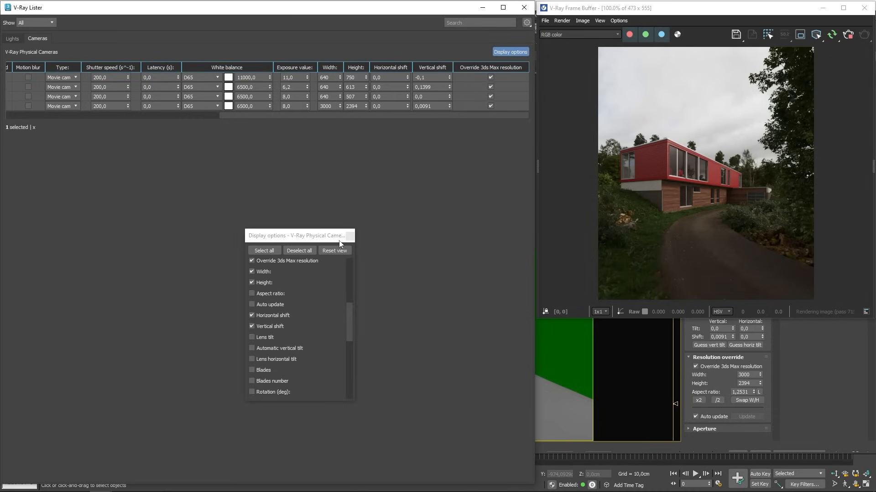
{"action": "left_click", "coordinate": [350, 236]}
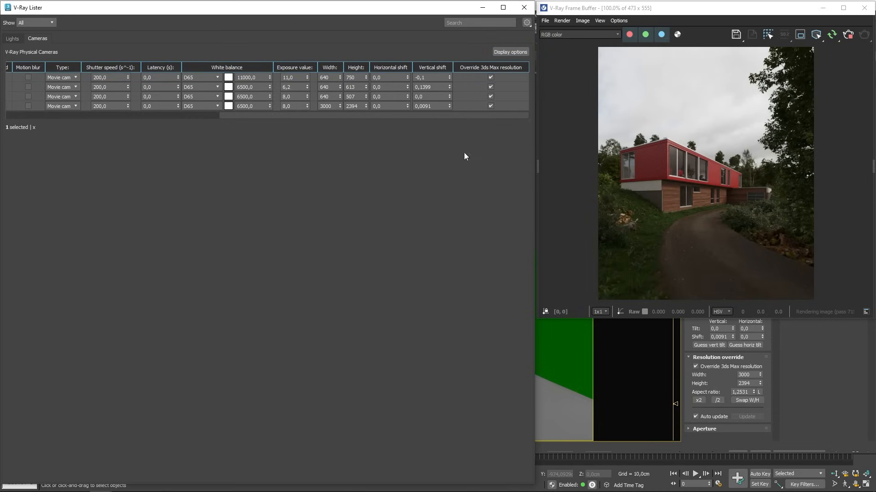
- Save the current V-Ray Lister layout
{"action": "left_click", "coordinate": [526, 23]}
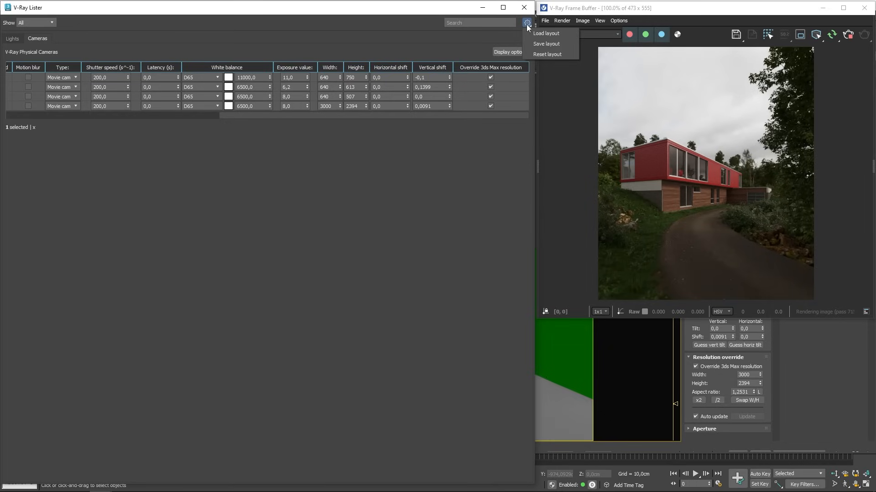
{"action": "left_click", "coordinate": [551, 44]}
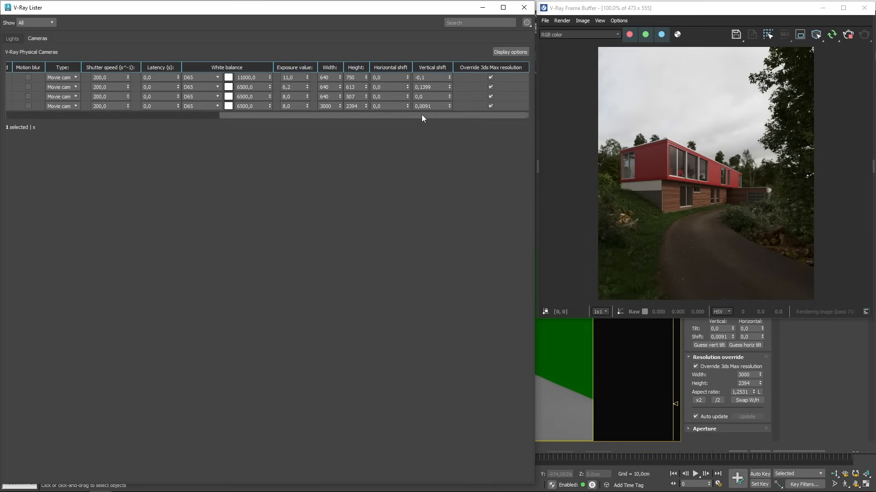
- Set the exposure value of Cam01_Exterior to 10
{"action": "left_click_drag", "start_coordinate": [422, 115], "coordinate": [449, 121]}
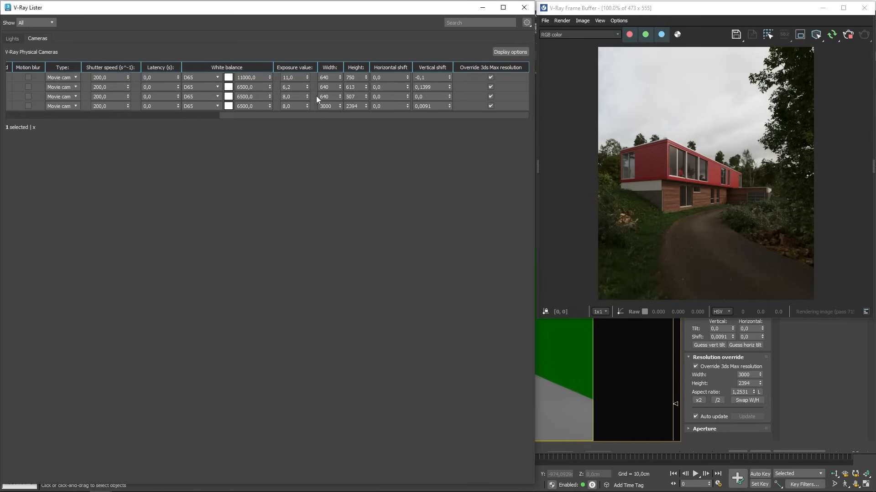
{"action": "left_click_drag", "start_coordinate": [299, 78], "coordinate": [259, 78]}
{"action": "type", "text": "10"}
{"action": "key", "text": "Return"}
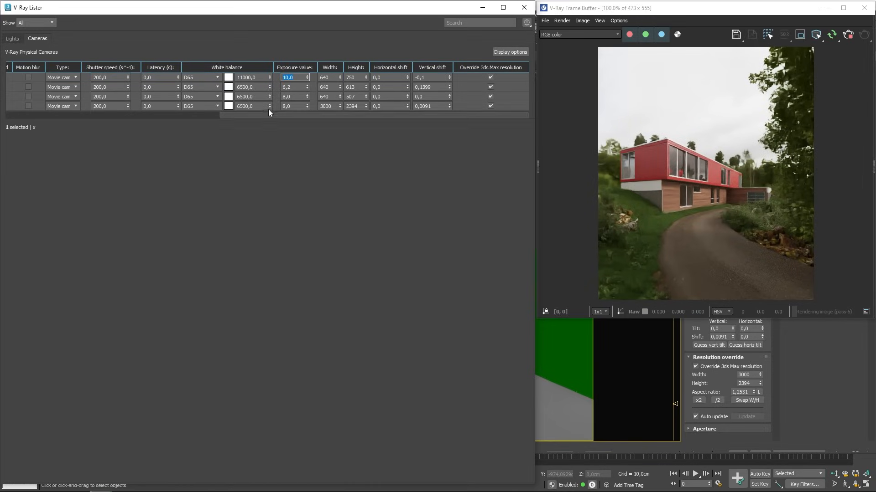
- Switch the view to Cam02_Interior and set its exposure value to 6,5
{"action": "left_click_drag", "start_coordinate": [269, 115], "coordinate": [57, 89]}
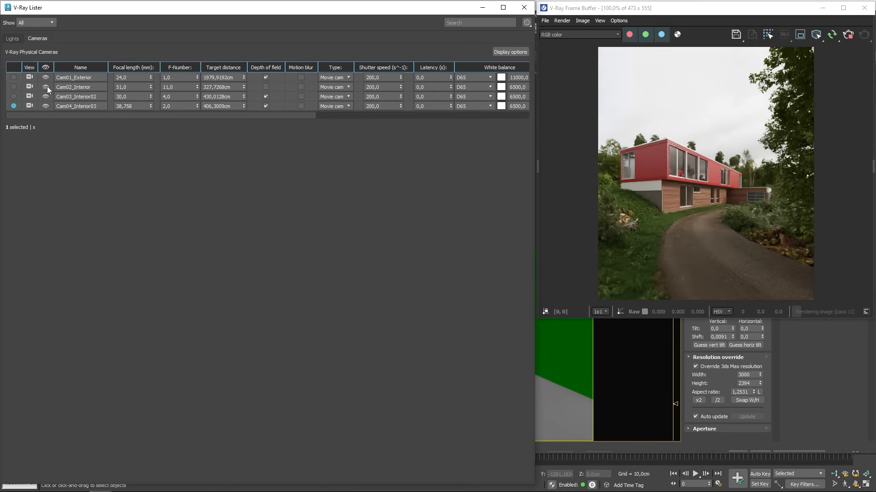
{"action": "left_click", "coordinate": [31, 87]}
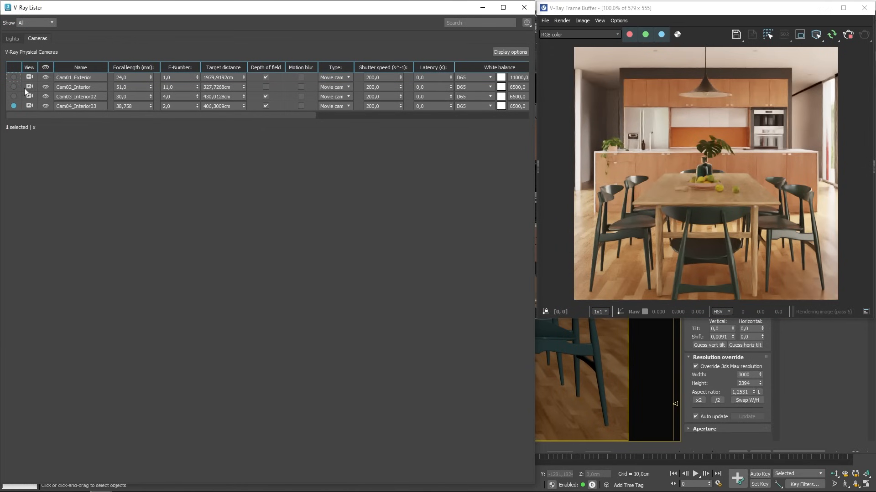
{"action": "left_click_drag", "start_coordinate": [51, 115], "coordinate": [275, 88]}
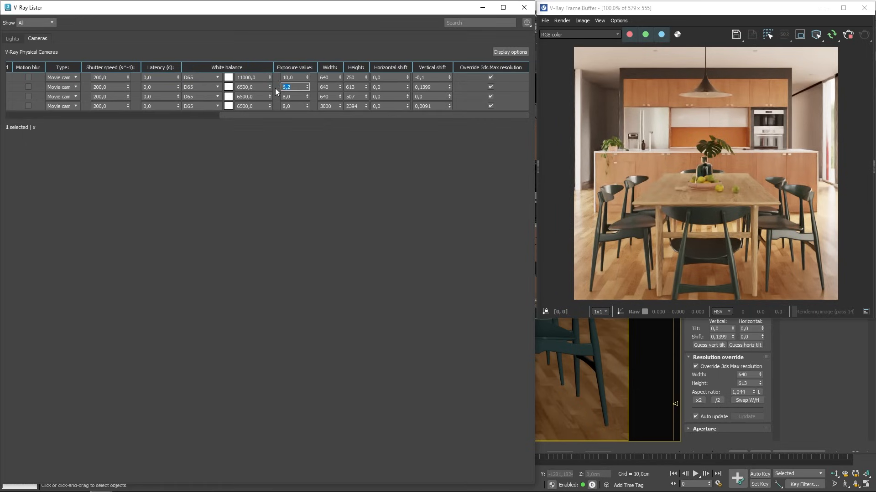
{"action": "type", "text": "6,5"}
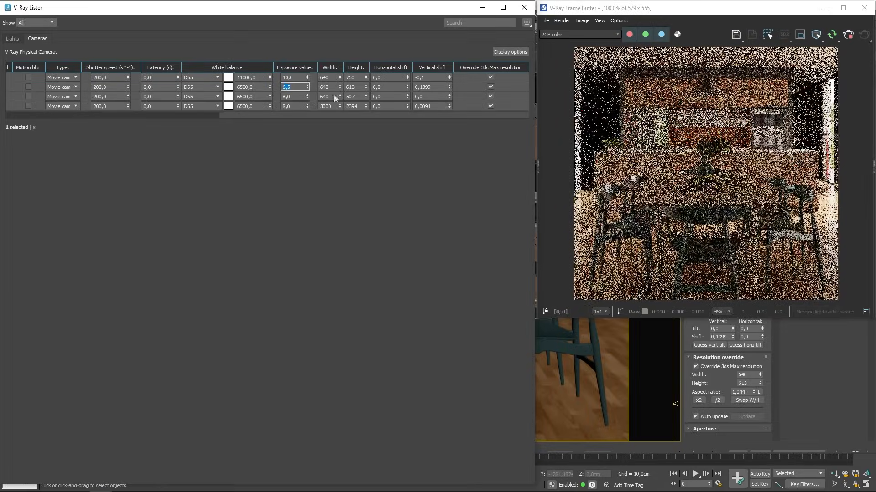
{"action": "key", "text": "Return"}
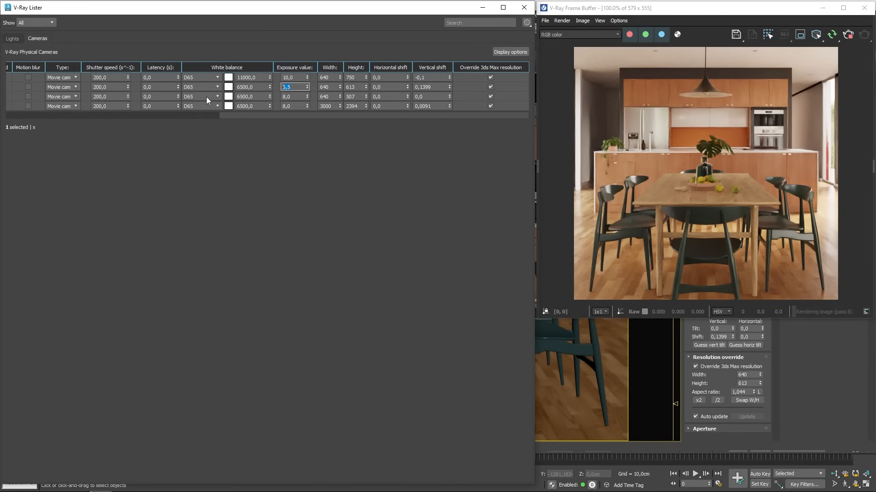
- Switch the view to Cam01_Exterior and set its vertical shift to -0,15
{"action": "left_click", "coordinate": [198, 115]}
{"action": "left_click", "coordinate": [30, 78]}
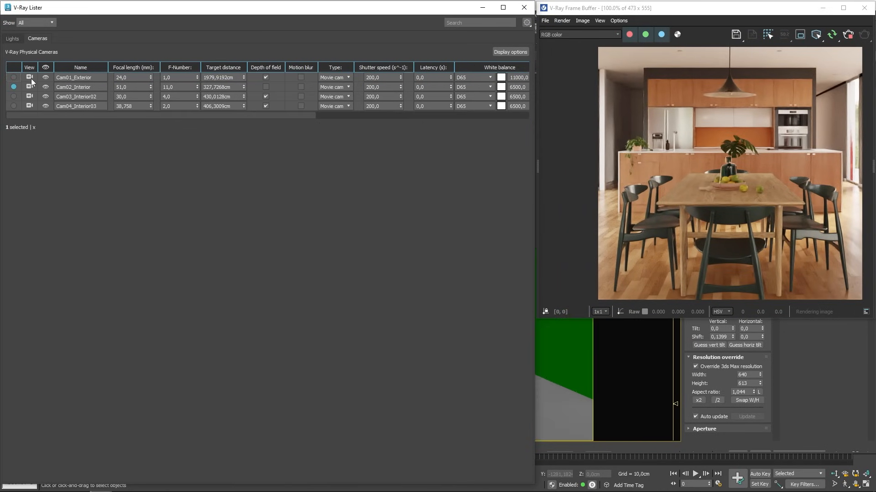
{"action": "left_click_drag", "start_coordinate": [64, 113], "coordinate": [275, 114]}
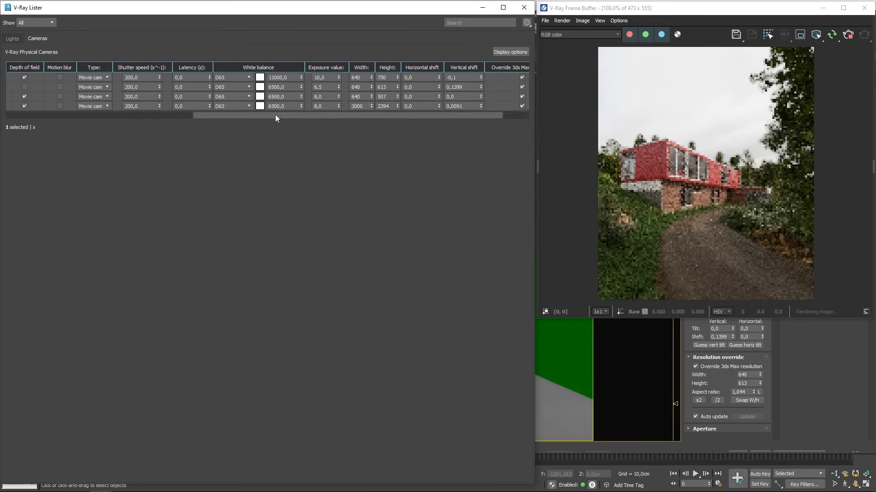
{"action": "left_click", "coordinate": [449, 79]}
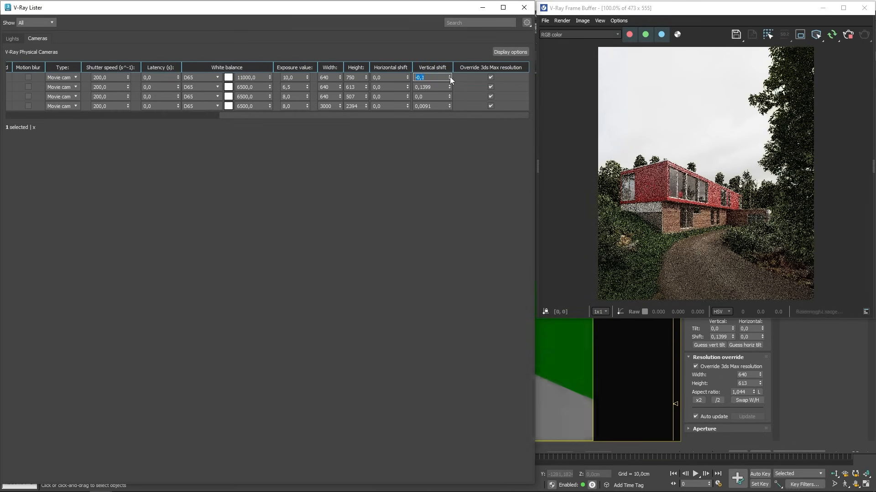
{"action": "left_click", "coordinate": [450, 76]}
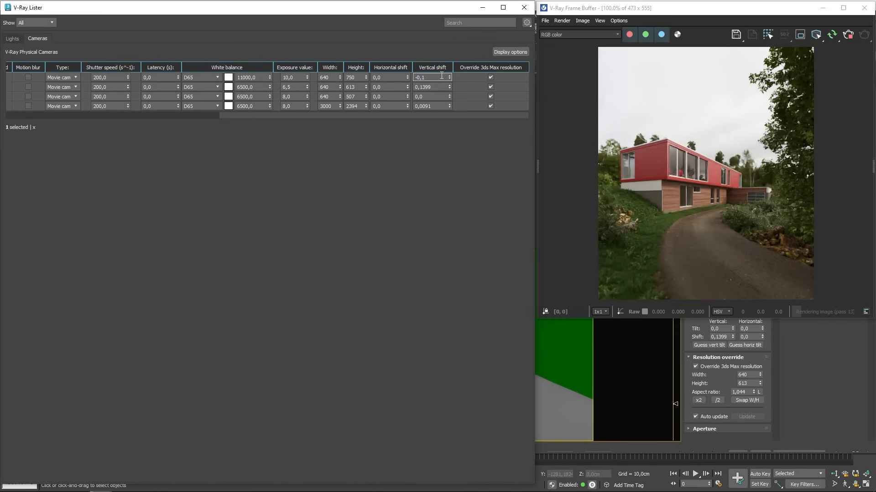
{"action": "type", "text": "5"}
{"action": "key", "text": "Return"}
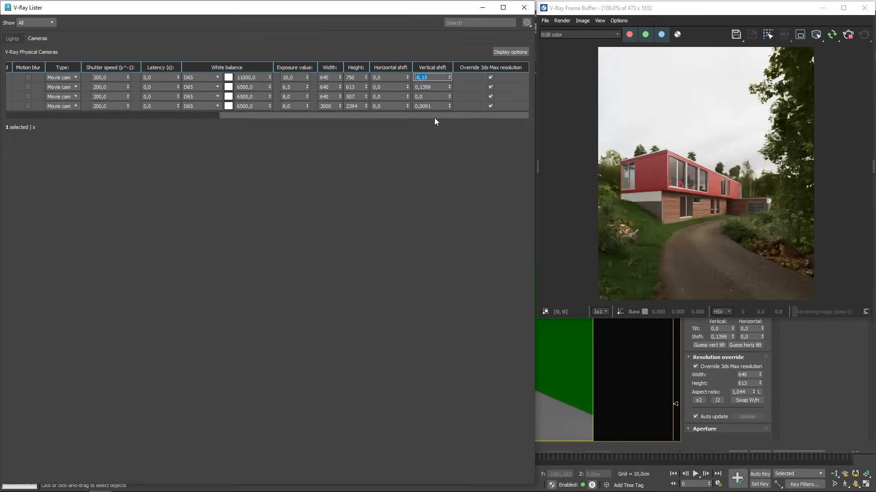
- Set the resolution height of Cam01_Exterior to 640
{"action": "left_click_drag", "start_coordinate": [434, 117], "coordinate": [410, 115]}
{"action": "double_click", "coordinate": [376, 78]}
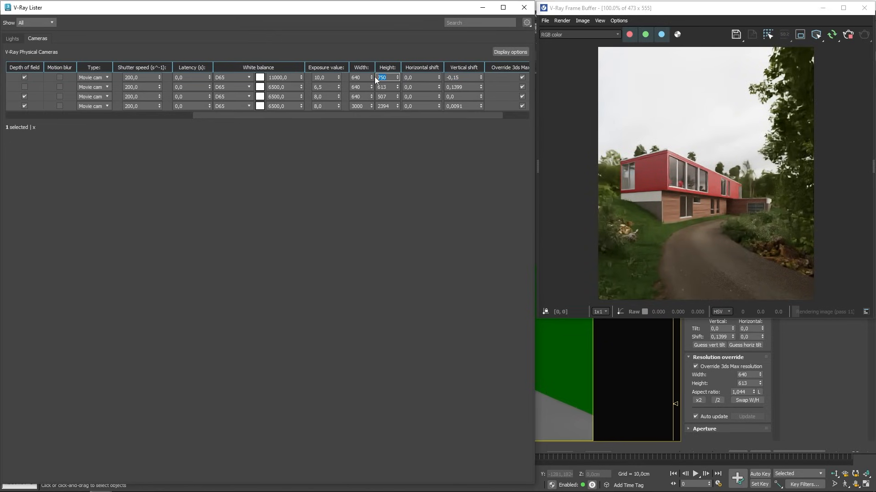
{"action": "type", "text": "640"}
{"action": "key", "text": "Return"}
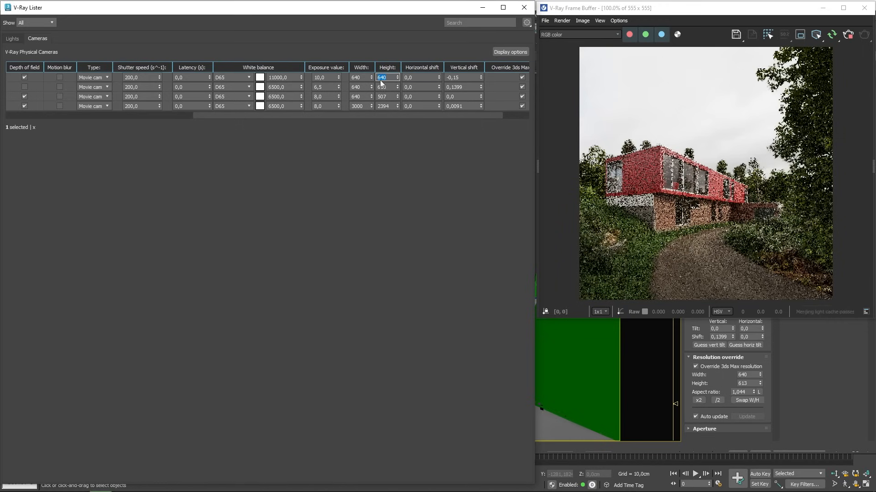
- Try a resolution height of 320 for Cam01_Exterior, and restore it to 640
{"action": "type", "text": "320"}
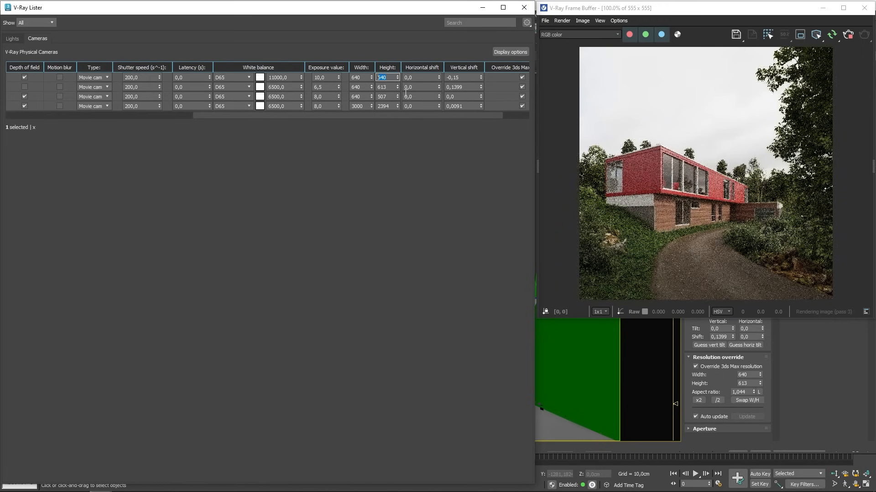
{"action": "key", "text": "Return"}
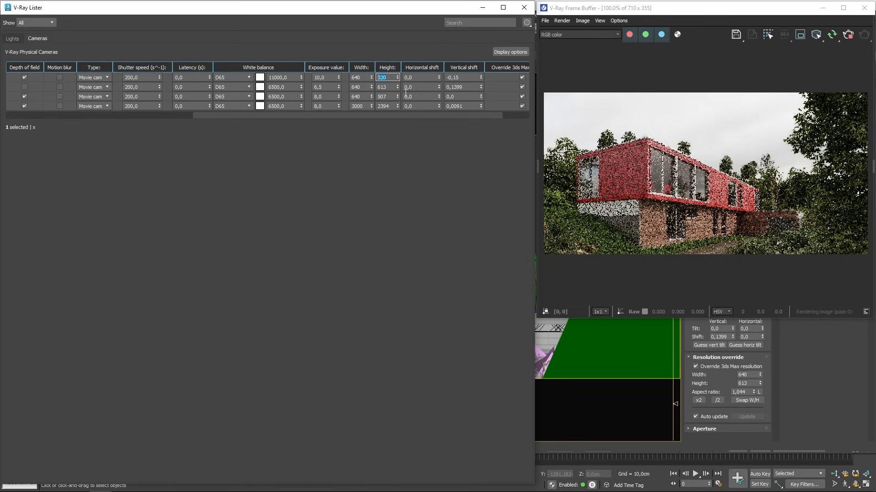
{"action": "type", "text": "640"}
{"action": "key", "text": "Return"}
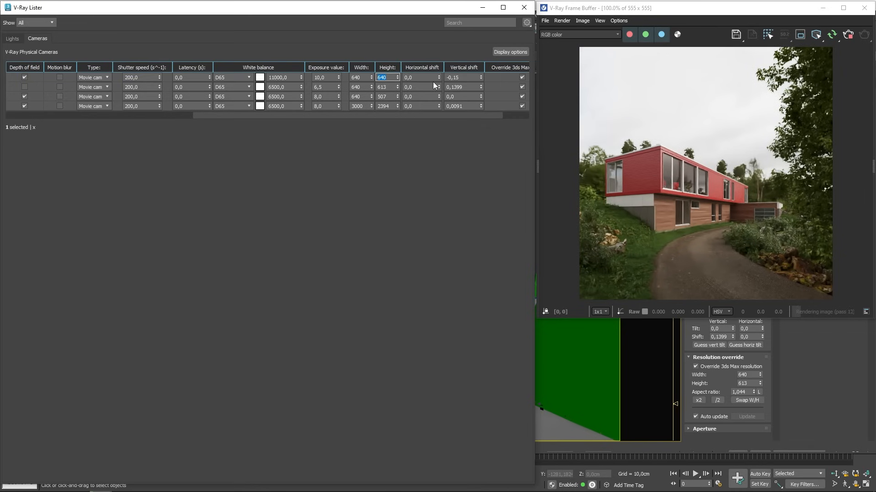
- Show the lights list and enable all the V-Ray lights from 000_HDR_Noche down to the last row together
{"action": "left_click_drag", "start_coordinate": [445, 116], "coordinate": [137, 119]}
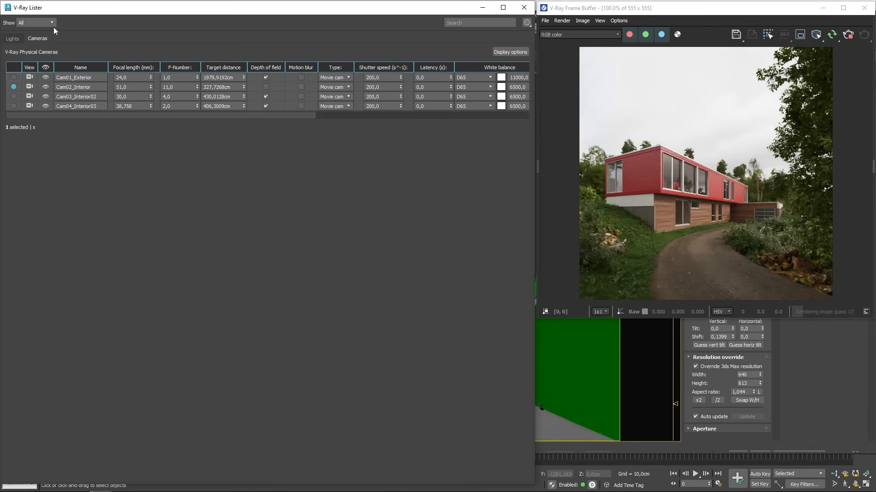
{"action": "left_click", "coordinate": [14, 39]}
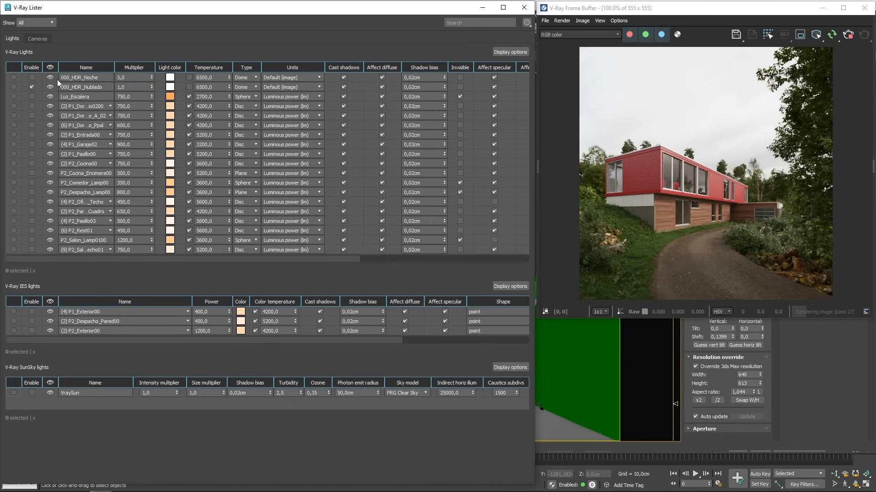
{"action": "left_click", "coordinate": [39, 77]}
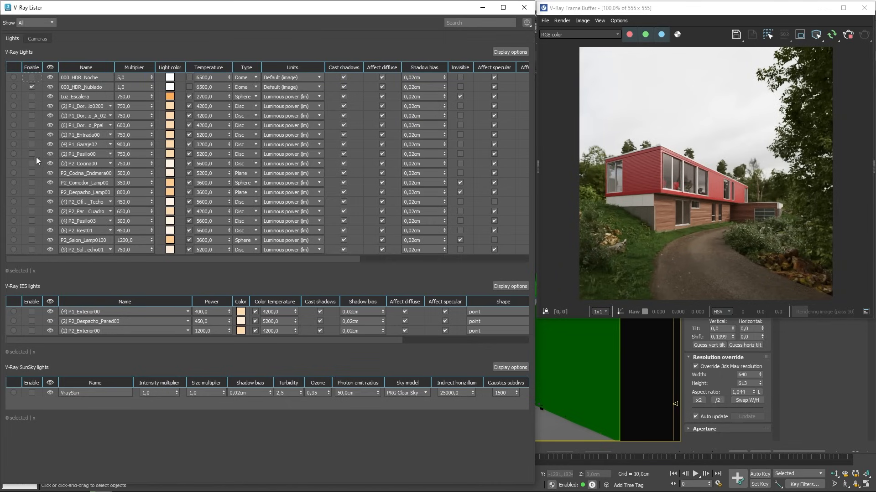
{"action": "left_click", "coordinate": [39, 248], "text": "shift"}
{"action": "left_click", "coordinate": [32, 103]}
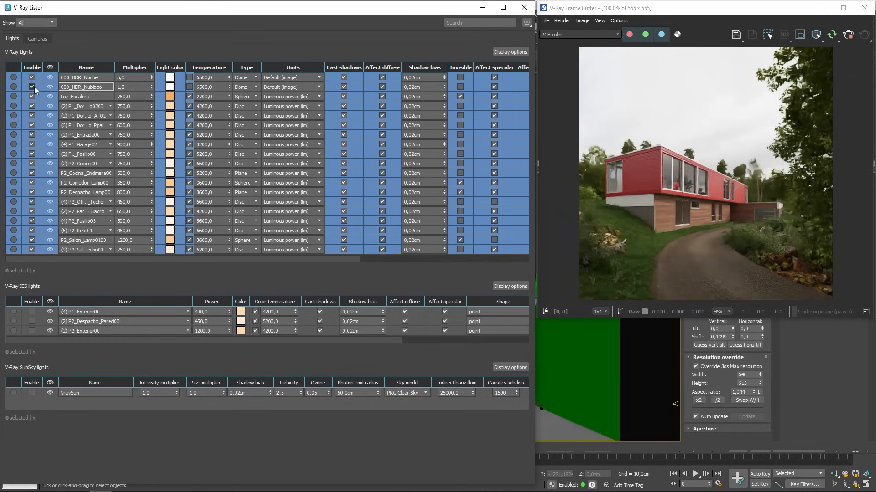
{"action": "left_click", "coordinate": [75, 150]}
{"action": "left_click", "coordinate": [43, 132]}
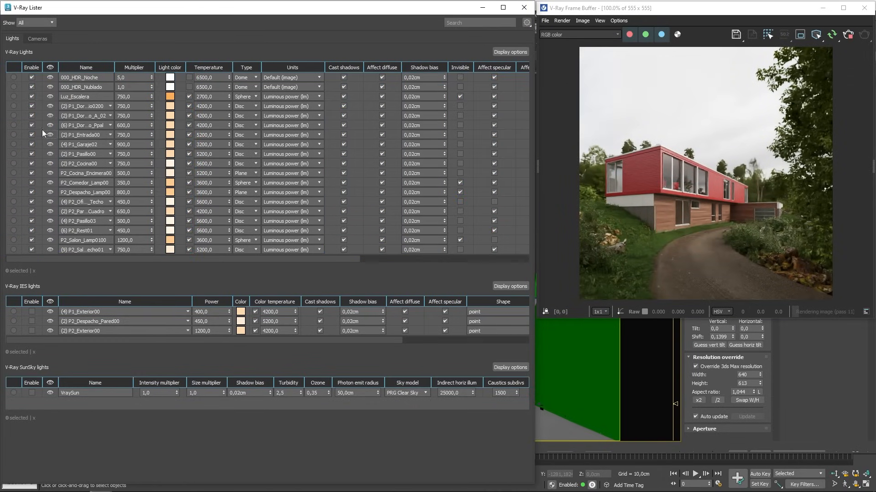
- Disable the 000_HDR_Nublado dome light and set the multiplier of 000_HDR_Noche to 1
{"action": "left_click", "coordinate": [31, 87]}
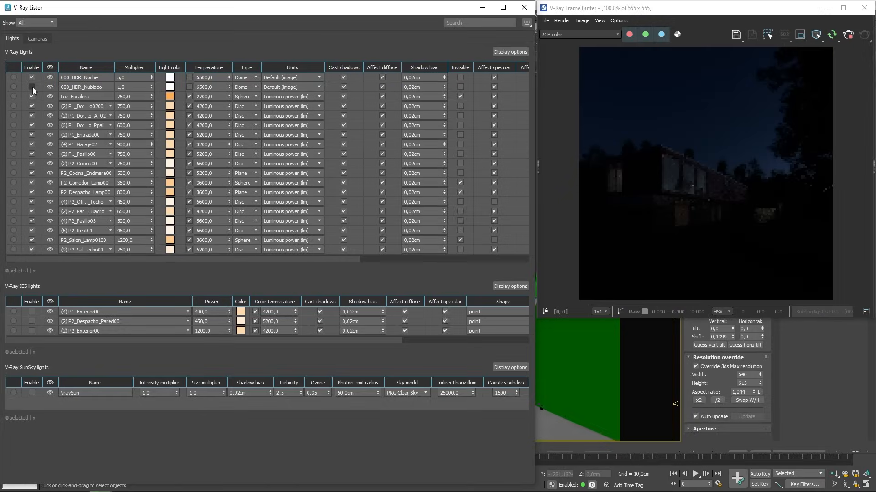
{"action": "left_click_drag", "start_coordinate": [130, 77], "coordinate": [96, 75]}
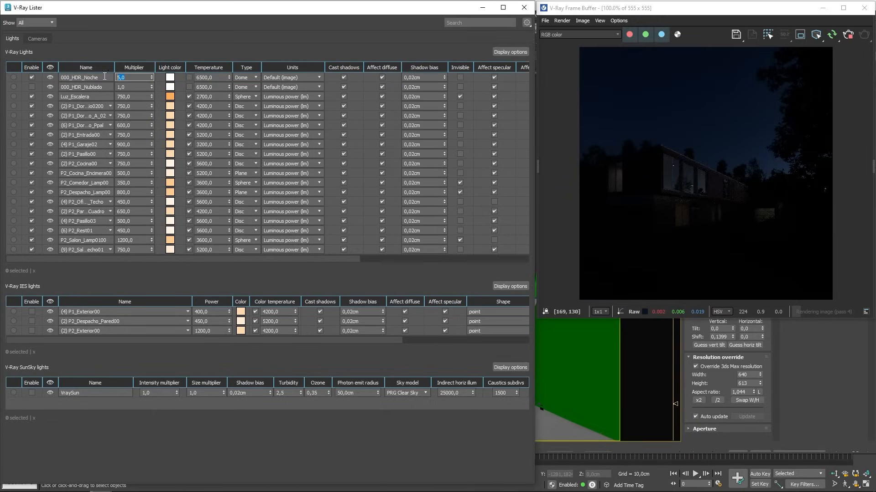
{"action": "type", "text": "1"}
{"action": "key", "text": "Return"}
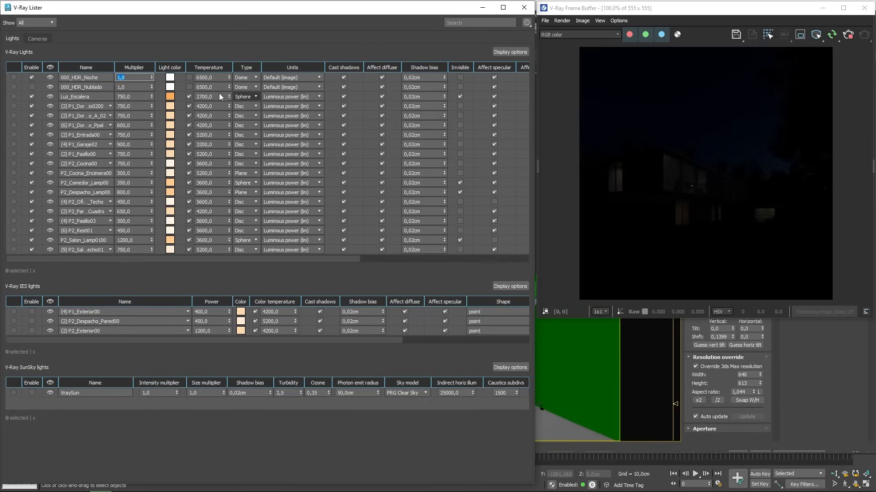
- Return to the cameras list and set the exposure value of Cam01_Exterior to 3 after trying 4
{"action": "left_click", "coordinate": [38, 40]}
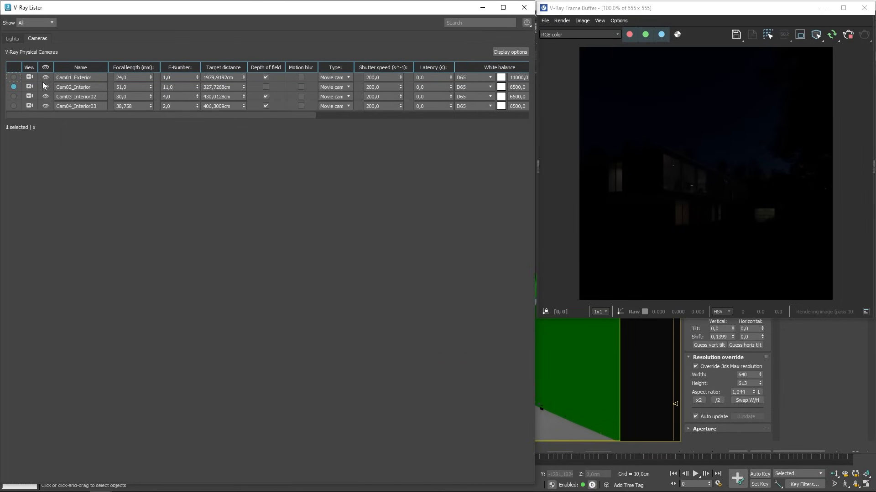
{"action": "left_click_drag", "start_coordinate": [96, 116], "coordinate": [229, 116]}
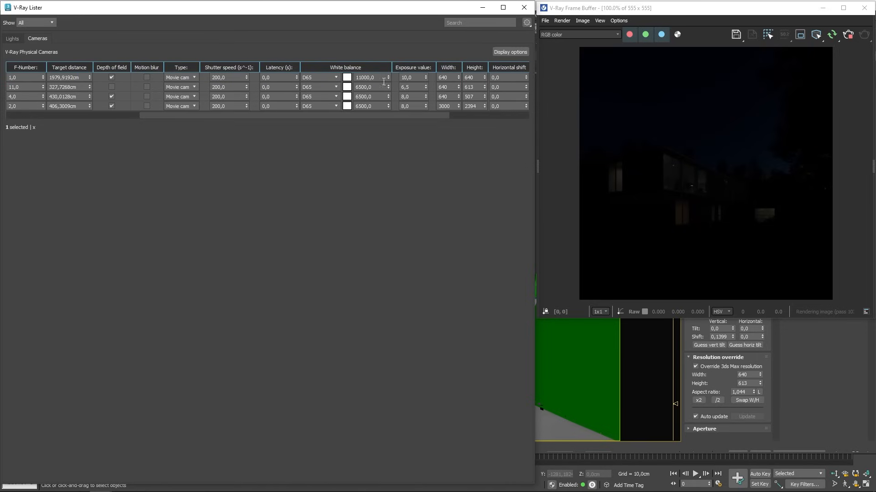
{"action": "left_click", "coordinate": [410, 76]}
{"action": "type", "text": "4"}
{"action": "key", "text": "Return"}
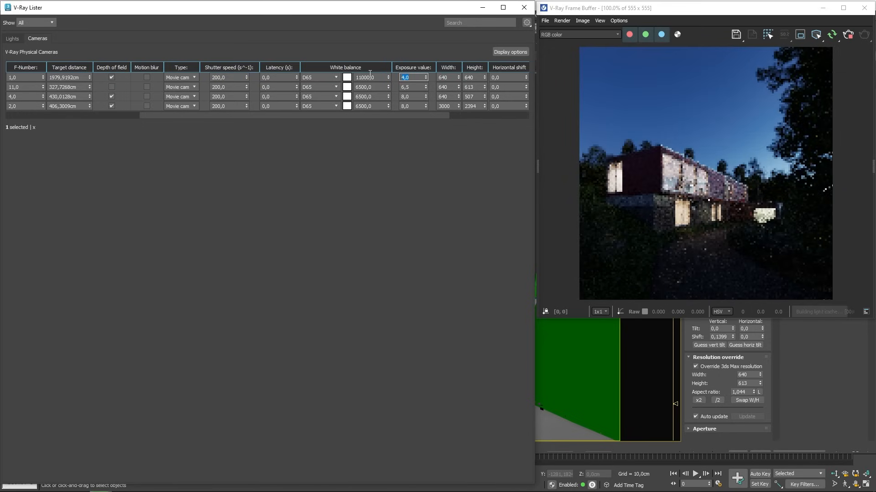
{"action": "type", "text": "3"}
{"action": "key", "text": "Return"}
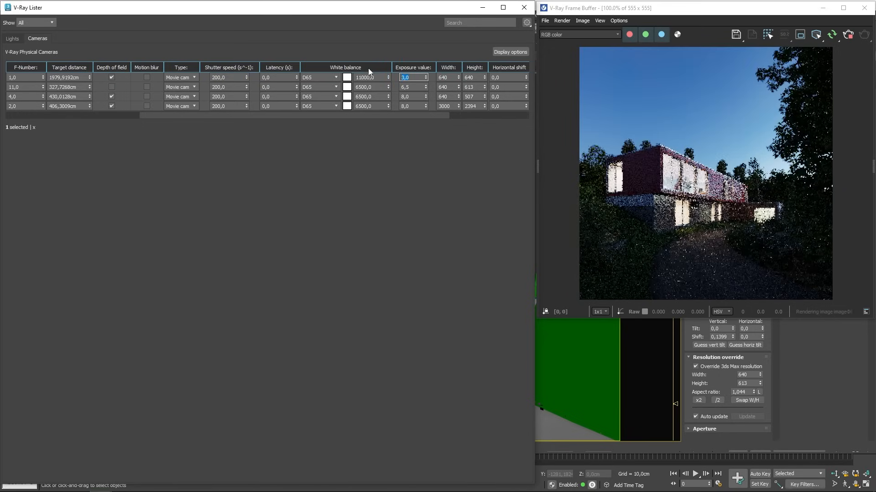
- Enable the three V-Ray IES light entries: P1_Exterior00, P2_Despacho_Pared00 and P2_Exterior00
{"action": "left_click", "coordinate": [12, 38]}
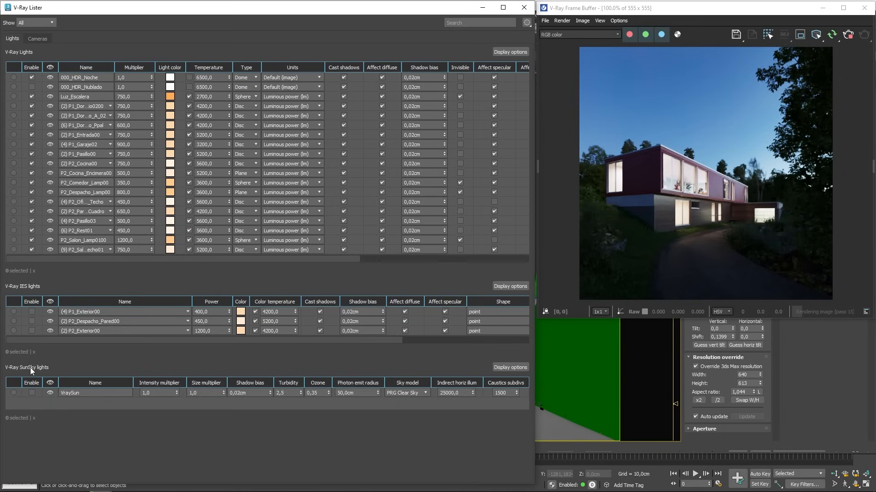
{"action": "left_click", "coordinate": [32, 312]}
{"action": "left_click", "coordinate": [31, 321]}
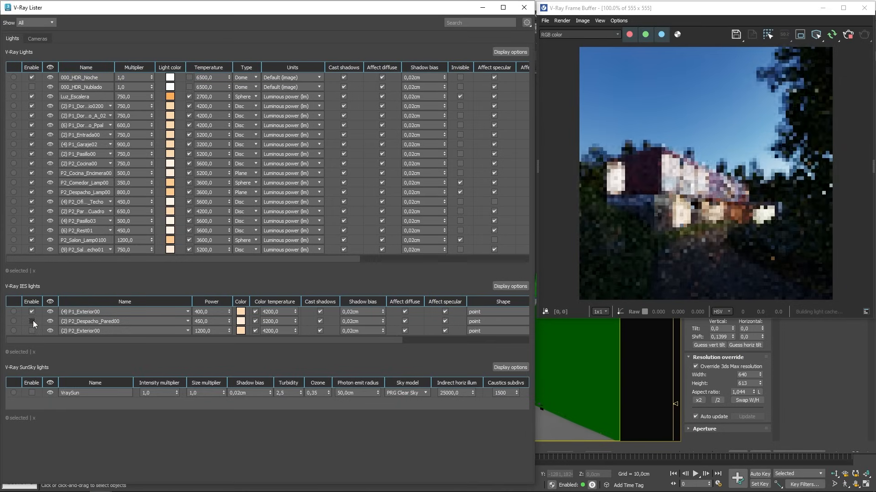
{"action": "left_click", "coordinate": [31, 331]}
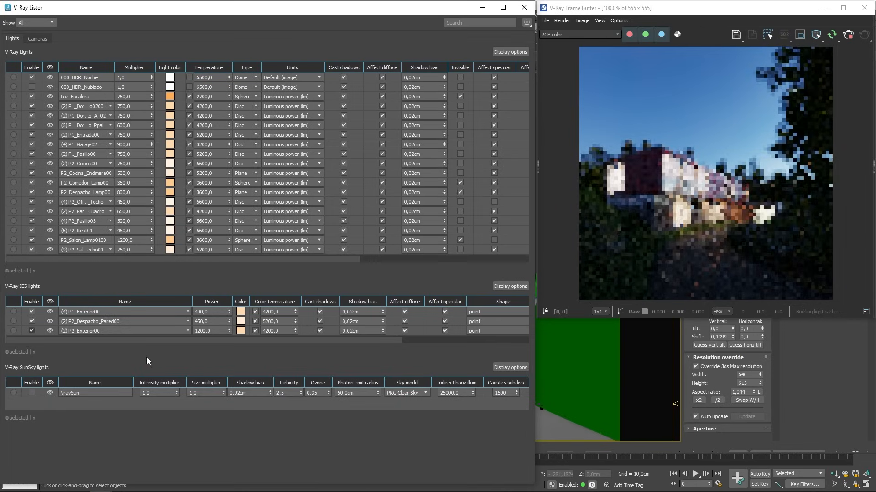
- Set the power of the P1_Exterior00 IES lights to 750 and give them a warmer orange color
{"action": "left_click", "coordinate": [206, 312]}
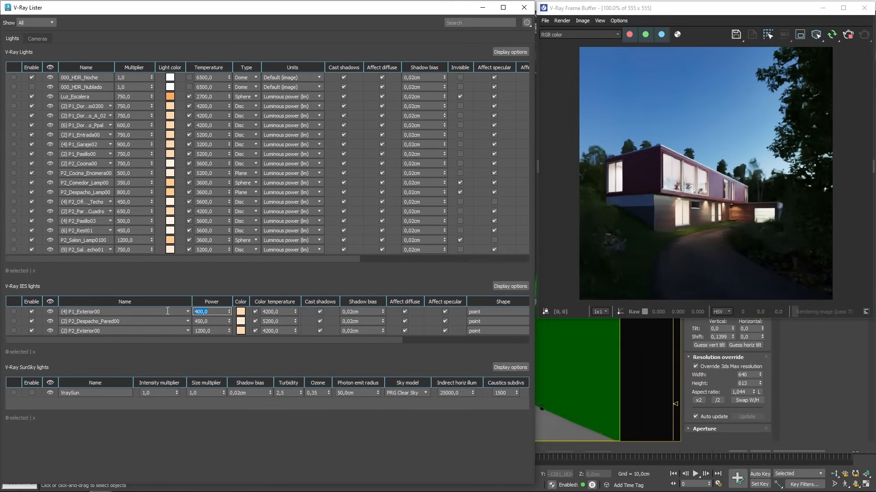
{"action": "type", "text": "750"}
{"action": "key", "text": "Return"}
{"action": "left_click", "coordinate": [241, 312]}
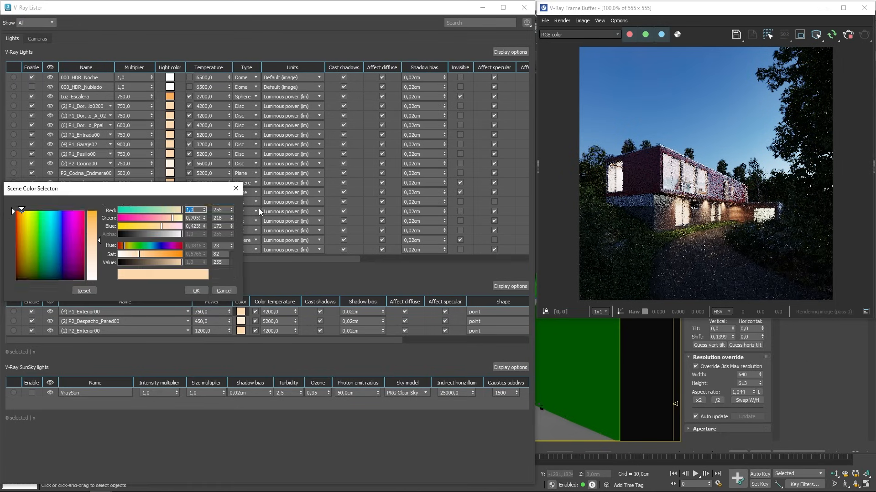
{"action": "left_click", "coordinate": [196, 291]}
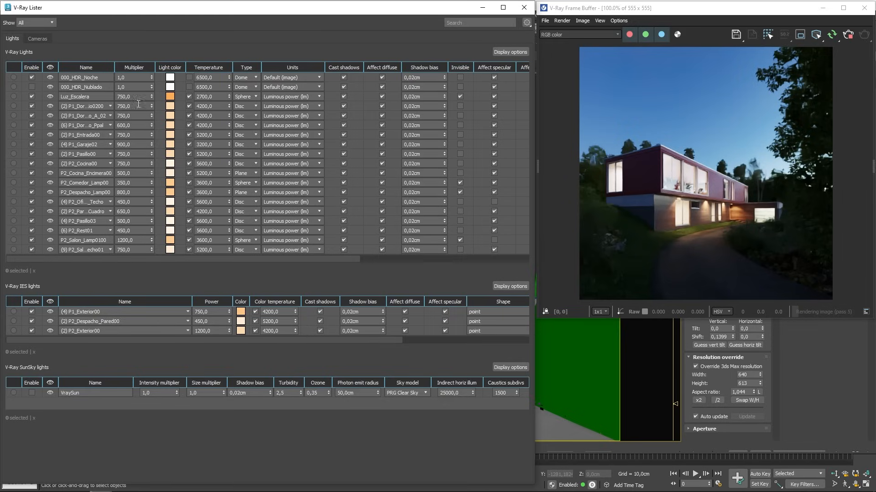
- Set the temperature of the seven V-Ray light rows from P1_Dor…io0200 through P2_Cocina00 to 3600 together
{"action": "left_click", "coordinate": [95, 106]}
{"action": "left_click", "coordinate": [55, 106]}
{"action": "left_click", "coordinate": [20, 106]}
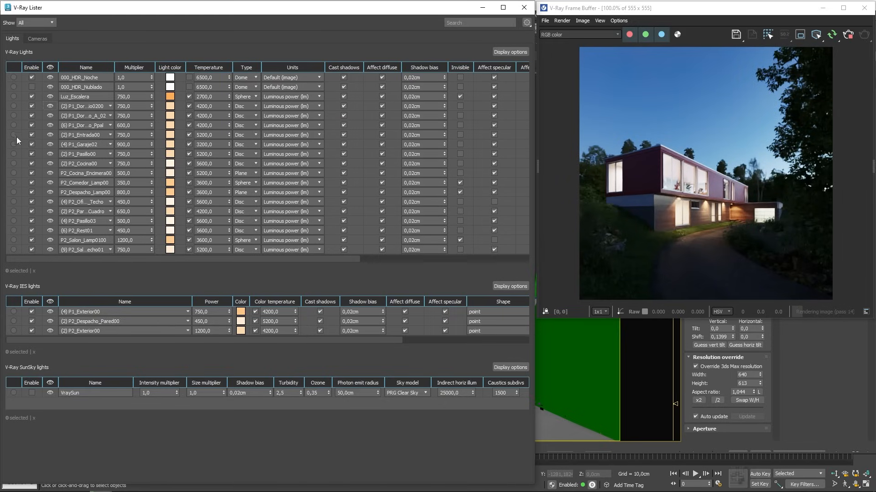
{"action": "left_click", "coordinate": [14, 165]}
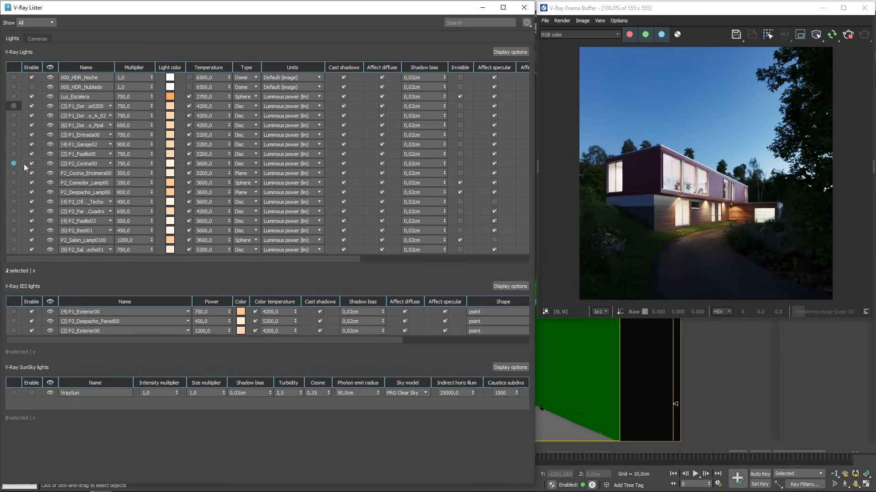
{"action": "left_click", "coordinate": [26, 108], "text": "shift"}
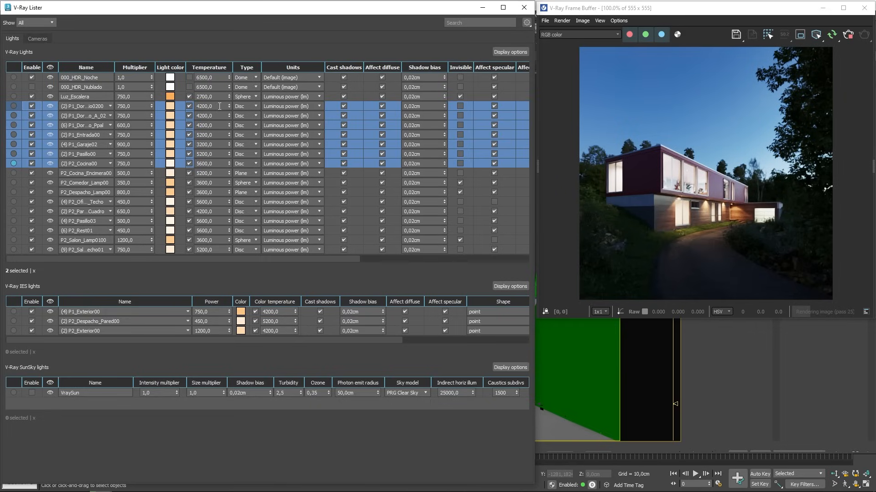
{"action": "left_click_drag", "start_coordinate": [220, 106], "coordinate": [182, 105]}
{"action": "type", "text": "3600"}
{"action": "key", "text": "Return"}
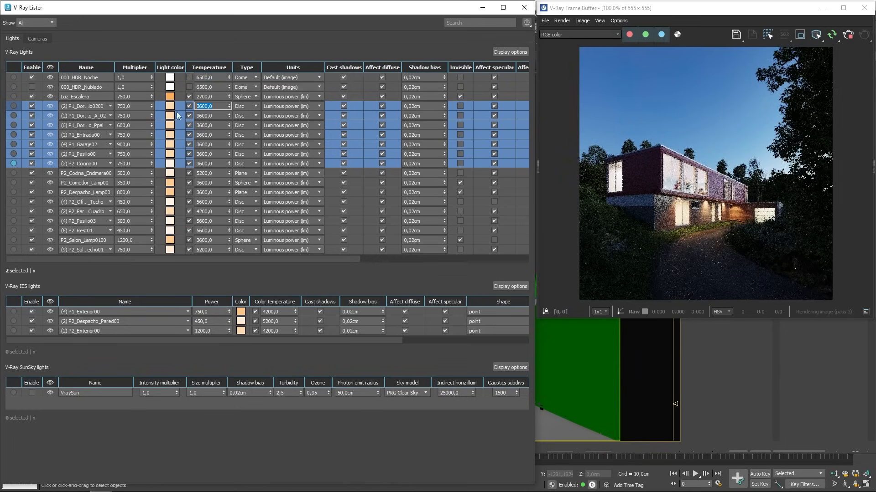
{"action": "left_click", "coordinate": [116, 48]}
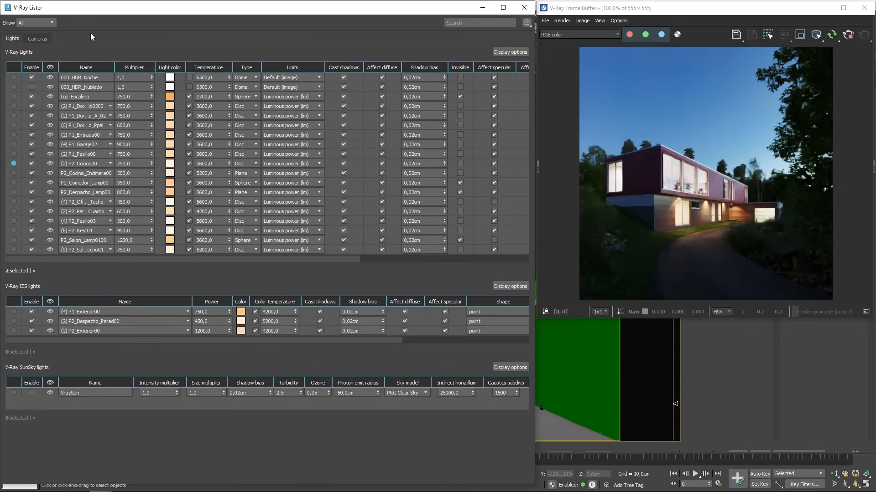
- Examine the lister's Show filter choices: All, Groups, Layers and Selection Set
{"action": "left_click", "coordinate": [35, 21]}
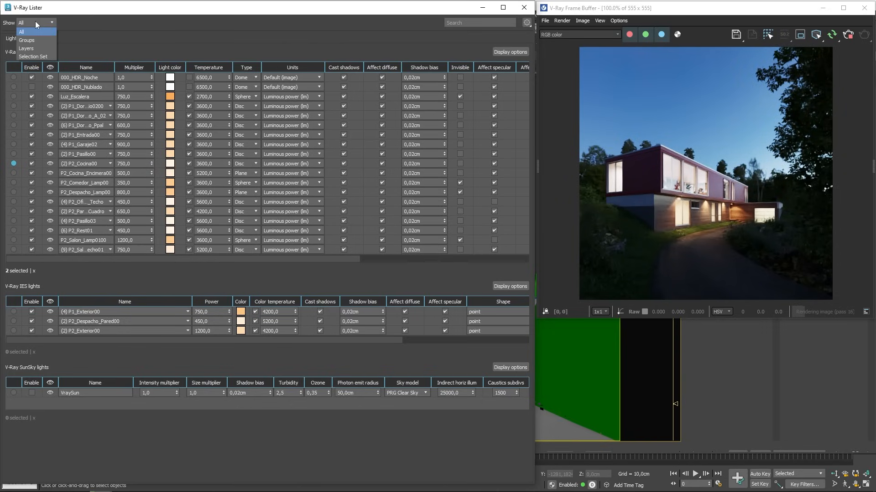
{"action": "left_click", "coordinate": [28, 47]}
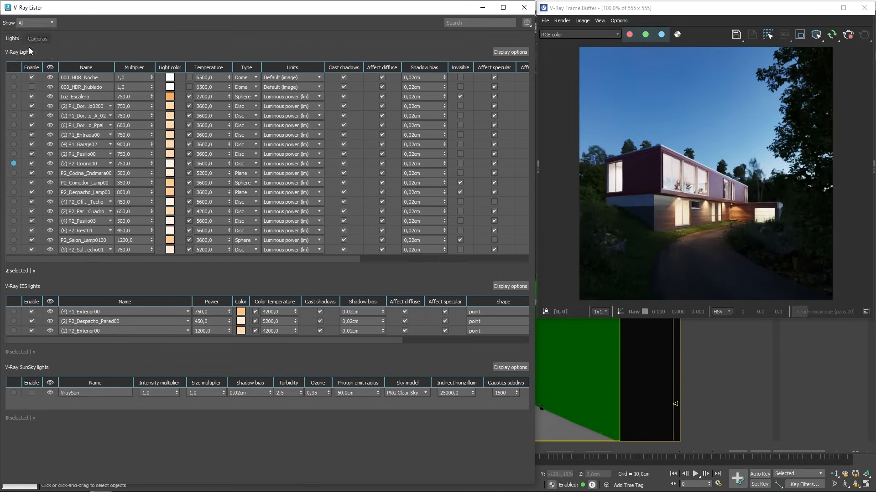
- View the lister's lights by layer, one at a time: Luces_Planta01, Luces_Planta02 and Luces_Natural
{"action": "left_click", "coordinate": [86, 22]}
{"action": "scroll", "coordinate": [86, 72], "scroll_direction": "down", "scroll_amount": 3}
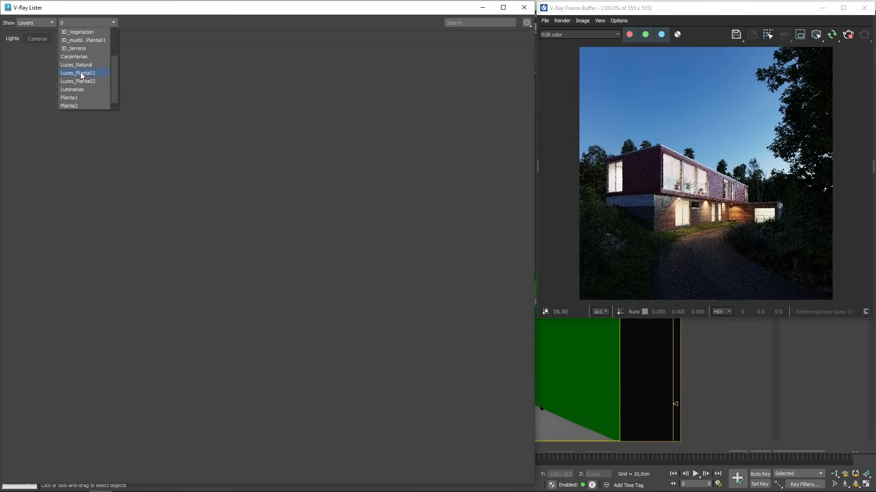
{"action": "left_click", "coordinate": [80, 73]}
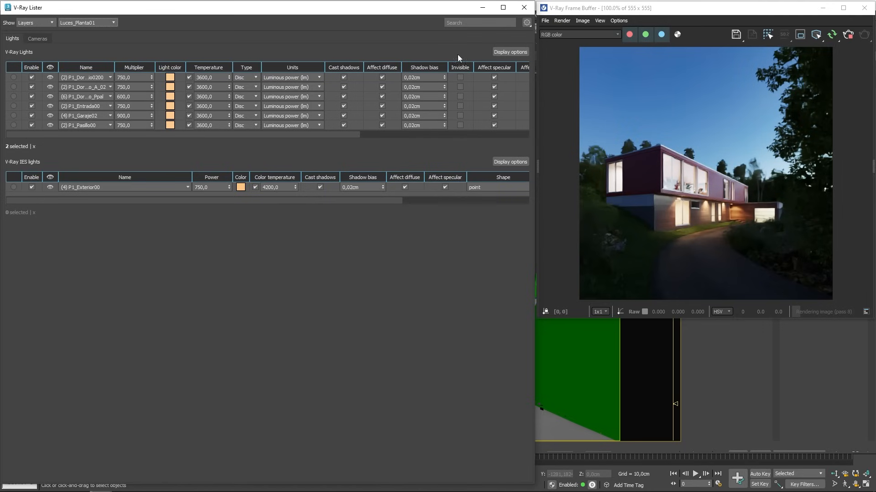
{"action": "left_click", "coordinate": [102, 23]}
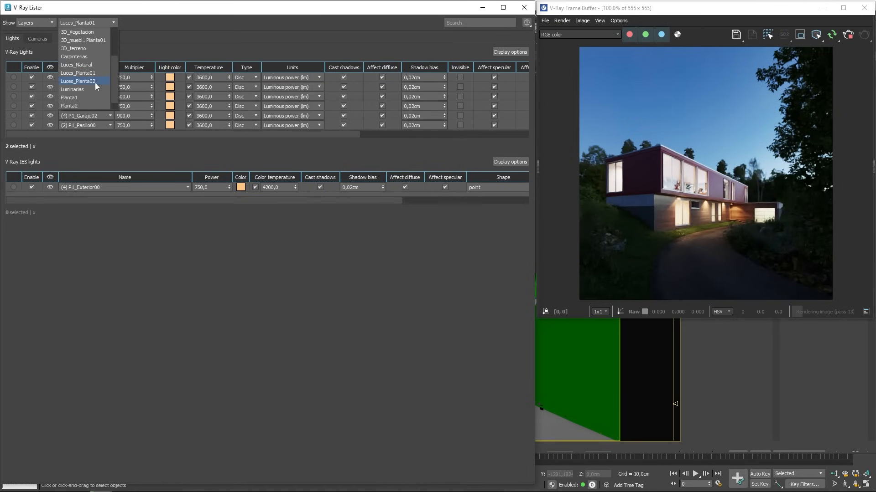
{"action": "left_click", "coordinate": [95, 83]}
{"action": "left_click", "coordinate": [98, 23]}
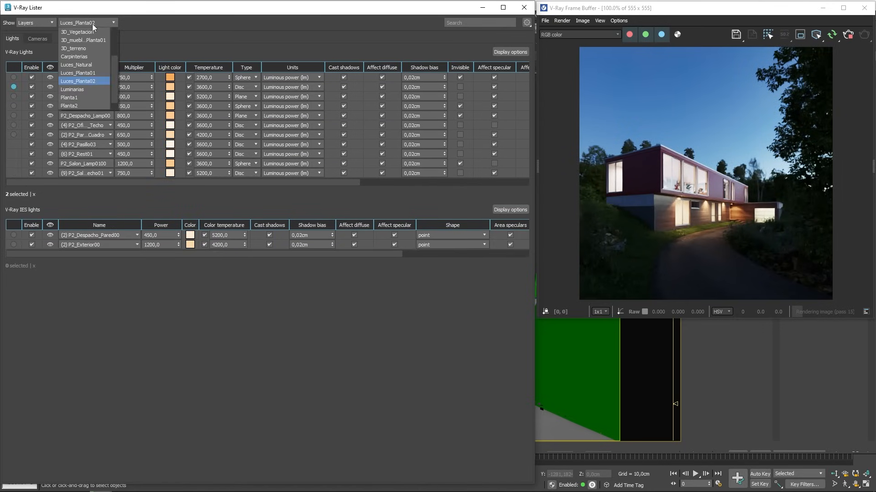
{"action": "left_click", "coordinate": [79, 64]}
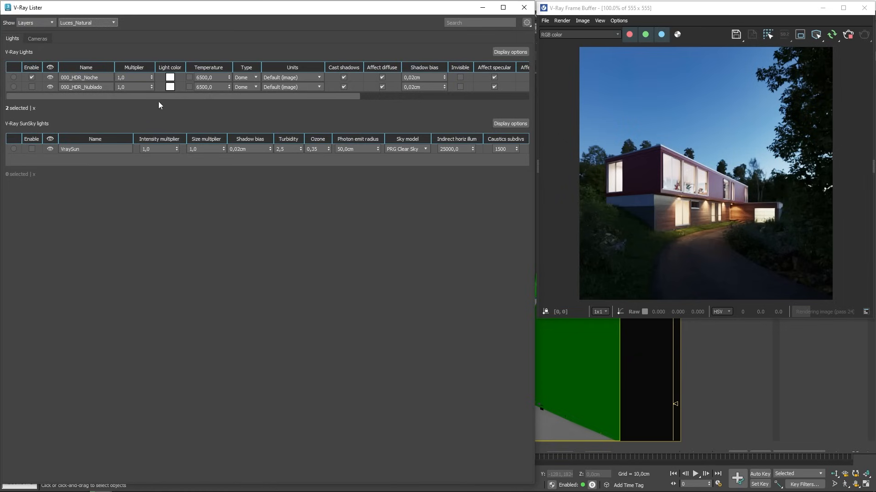
- List all lights again, swap 000_HDR_Noche for 000_HDR_Nublado, and disable the V-Ray lights from Luz_Escalera through P2_Sal…echo01
{"action": "left_click", "coordinate": [38, 22]}
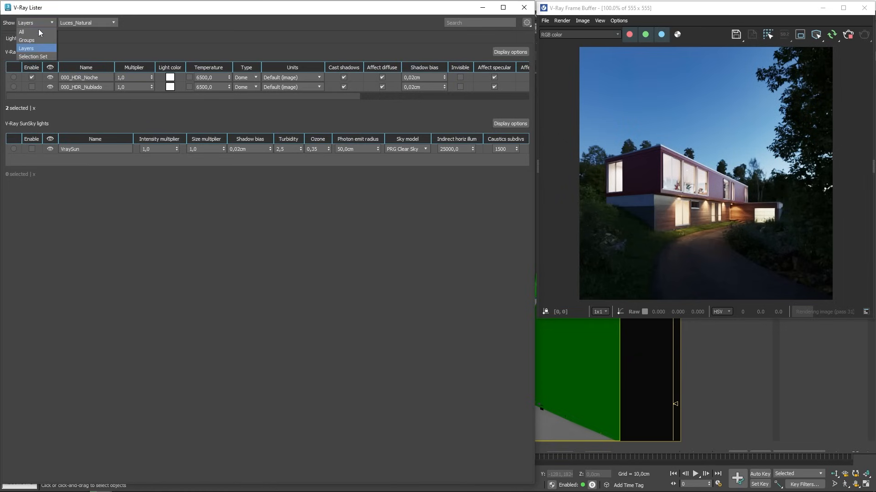
{"action": "left_click", "coordinate": [38, 31]}
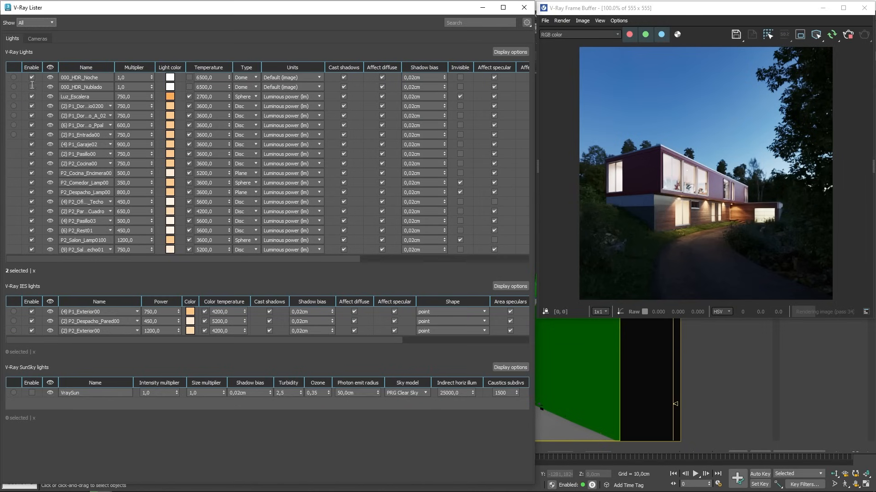
{"action": "left_click", "coordinate": [31, 77]}
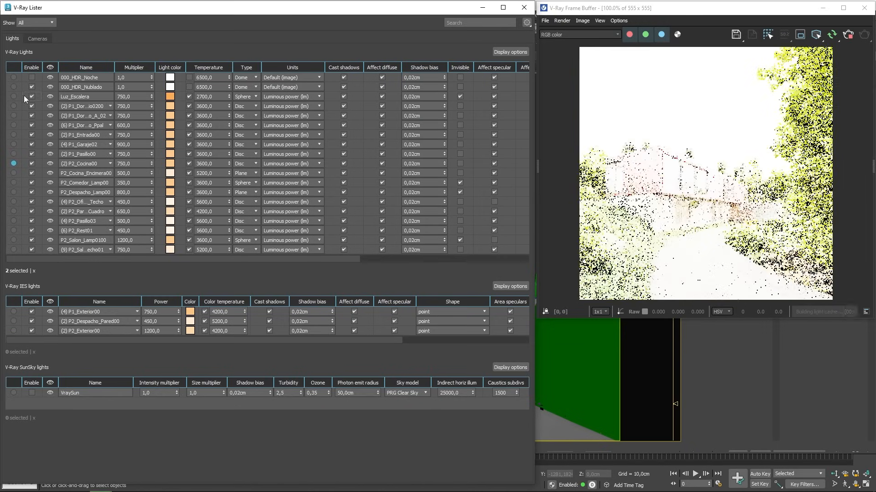
{"action": "left_click", "coordinate": [25, 248], "text": "shift"}
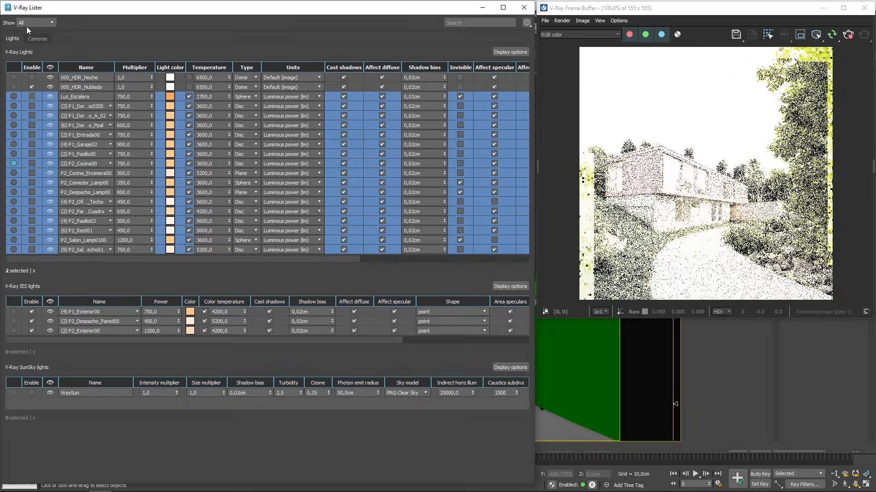
- Set the exposure value of the Cam01_Exterior camera to 11
{"action": "left_click", "coordinate": [37, 38]}
{"action": "left_click_drag", "start_coordinate": [416, 77], "coordinate": [357, 77]}
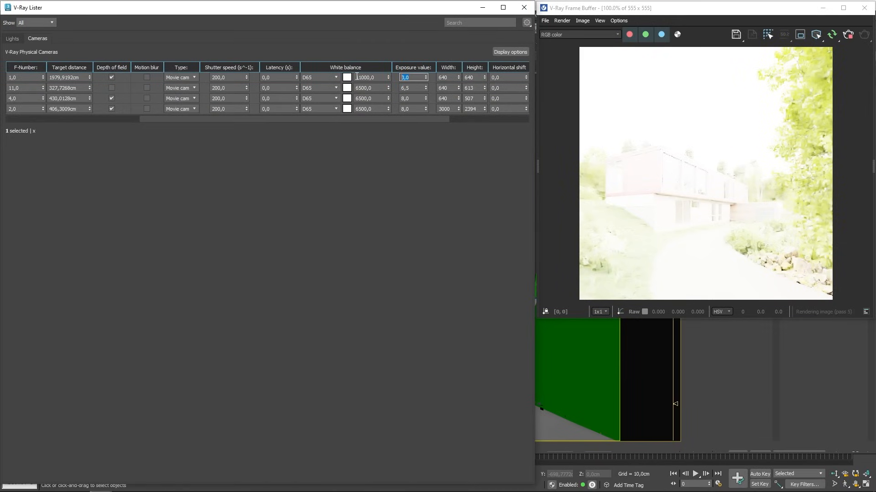
{"action": "type", "text": "11"}
{"action": "key", "text": "Return"}
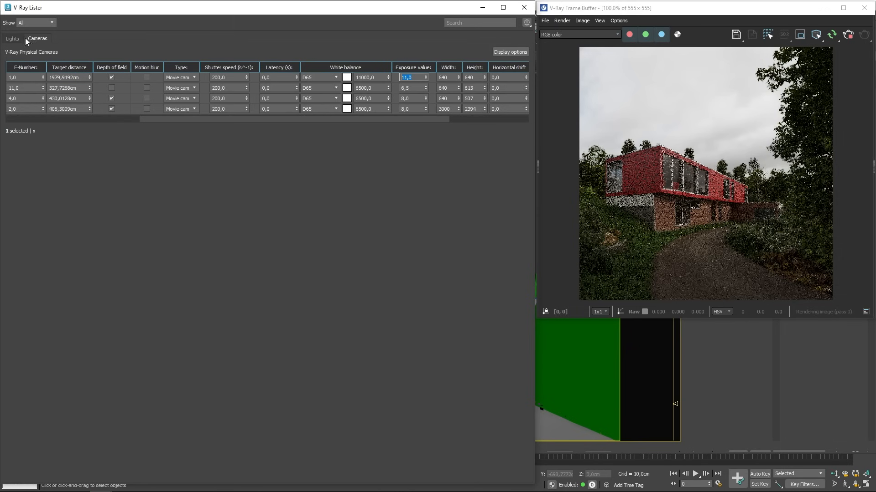
- Enable the VraySun light with an intensity multiplier of 0,1 and a size multiplier of 25
{"action": "left_click", "coordinate": [17, 41]}
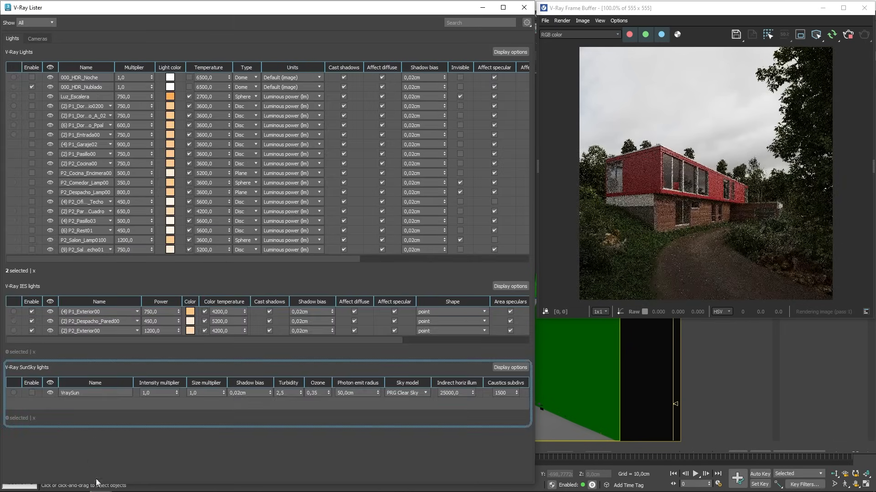
{"action": "left_click", "coordinate": [31, 392]}
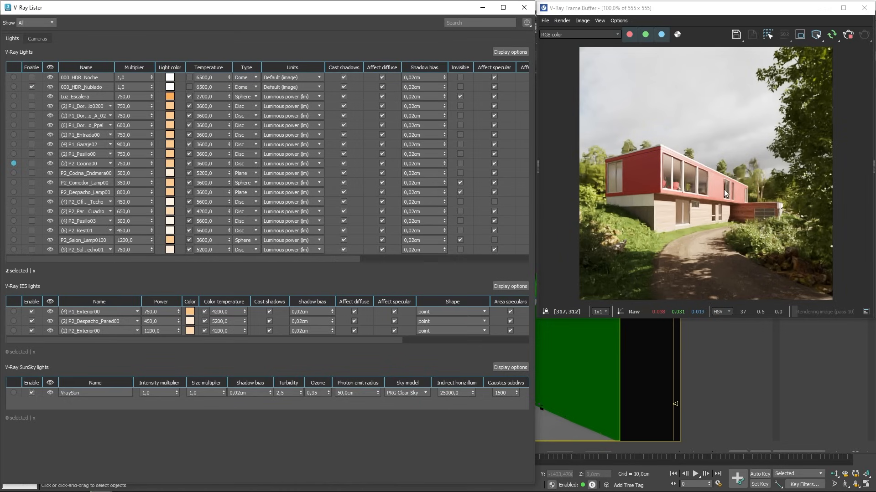
{"action": "double_click", "coordinate": [140, 393]}
{"action": "type", "text": "0,1"}
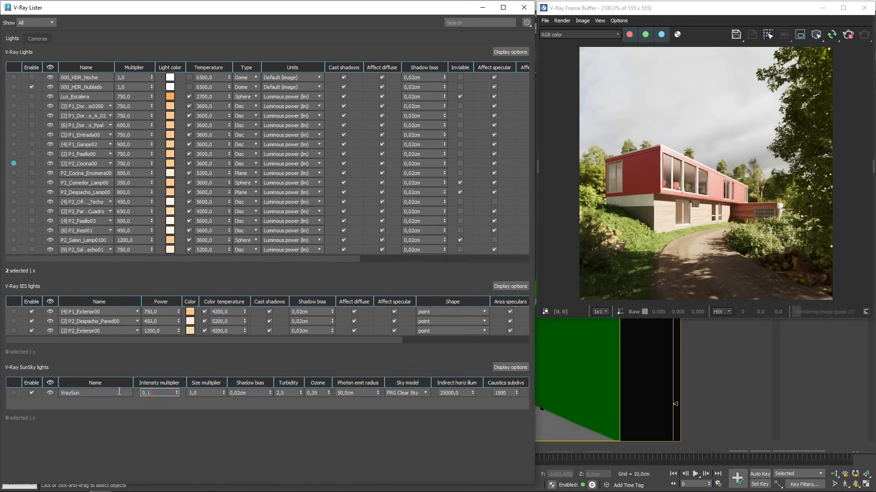
{"action": "key", "text": "Return"}
{"action": "key", "text": "Tab"}
{"action": "type", "text": "25"}
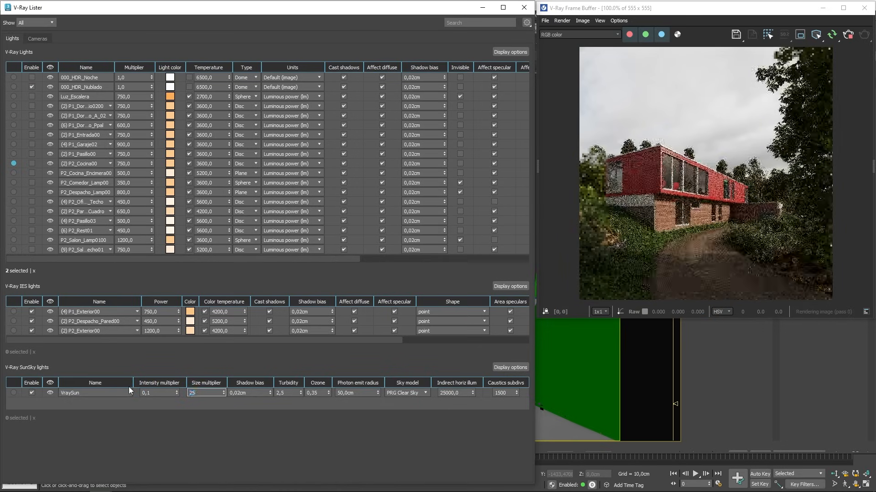
{"action": "key", "text": "Return"}
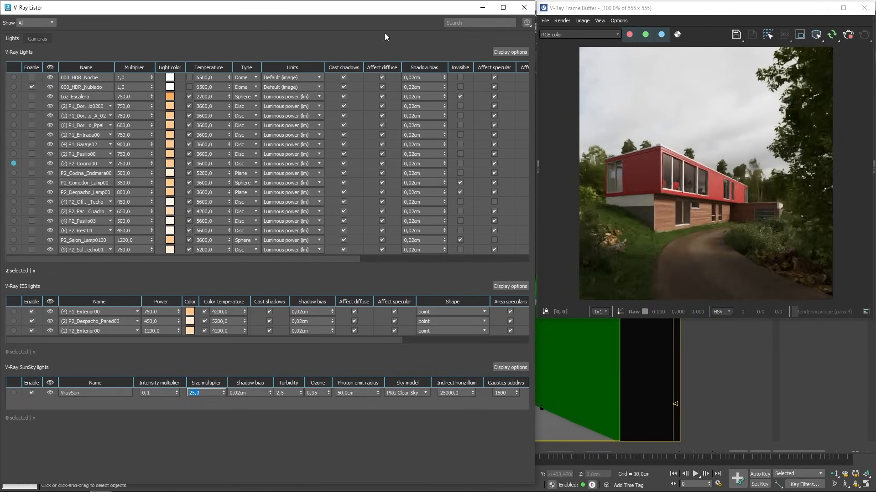
- Switch the rendered view to the Cam02_Interior camera and on to Cam04_Interior03
{"action": "left_click", "coordinate": [42, 39]}
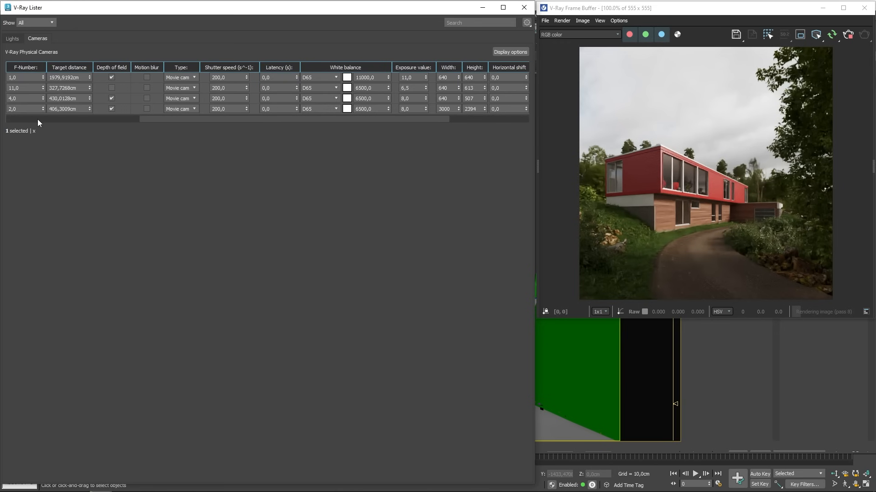
{"action": "scroll", "coordinate": [65, 95], "scroll_direction": "left", "scroll_amount": 3}
{"action": "left_click", "coordinate": [29, 88]}
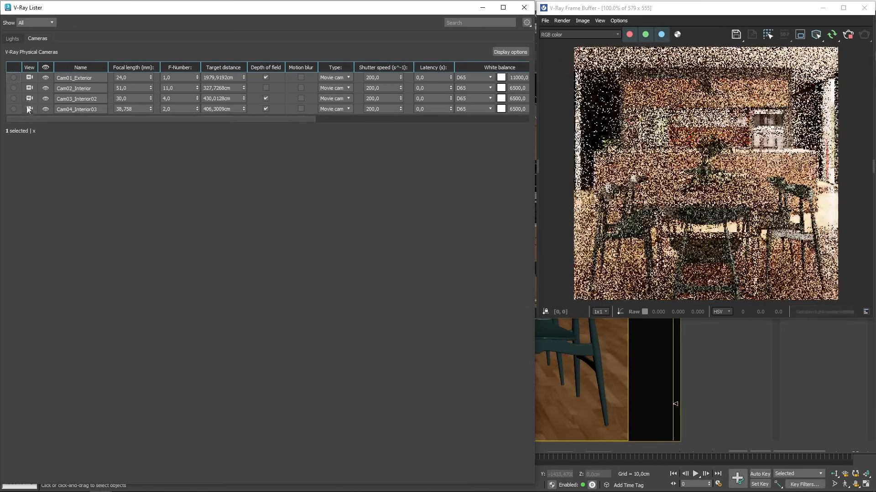
{"action": "left_click", "coordinate": [30, 109]}
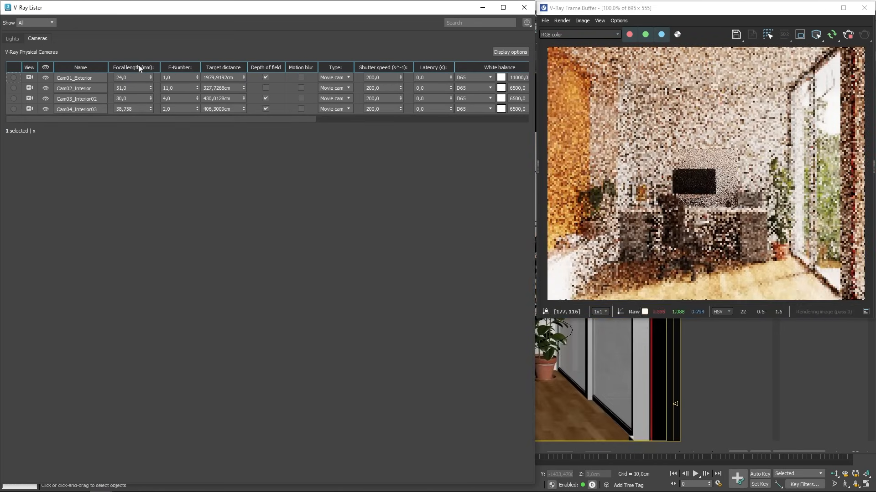
- Review the lister's light and camera lists, its Show filter choices, and the options to load, save or reset the layout
{"action": "left_click", "coordinate": [12, 39]}
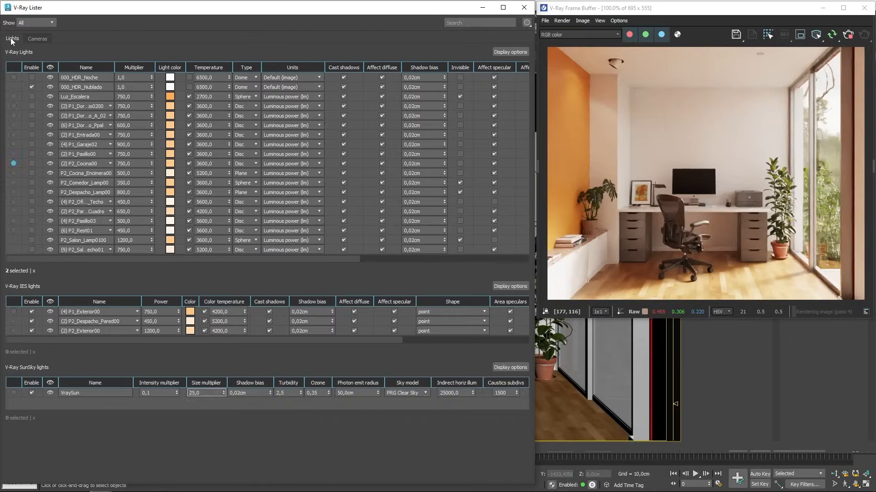
{"action": "left_click", "coordinate": [41, 38]}
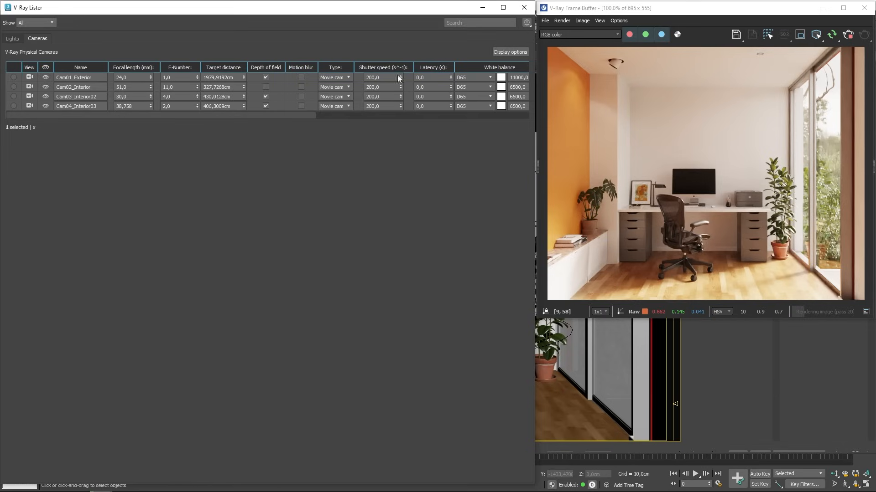
{"action": "left_click", "coordinate": [12, 39]}
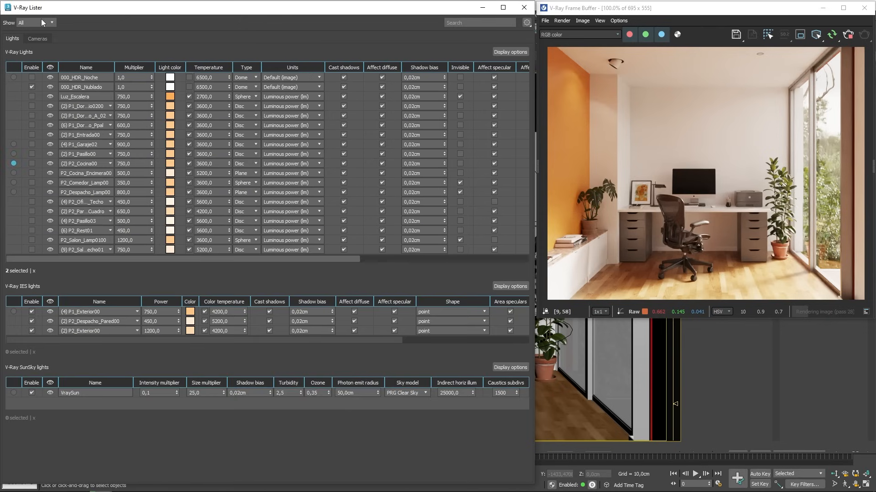
{"action": "left_click", "coordinate": [41, 19]}
{"action": "left_click", "coordinate": [37, 32]}
{"action": "left_click", "coordinate": [30, 21]}
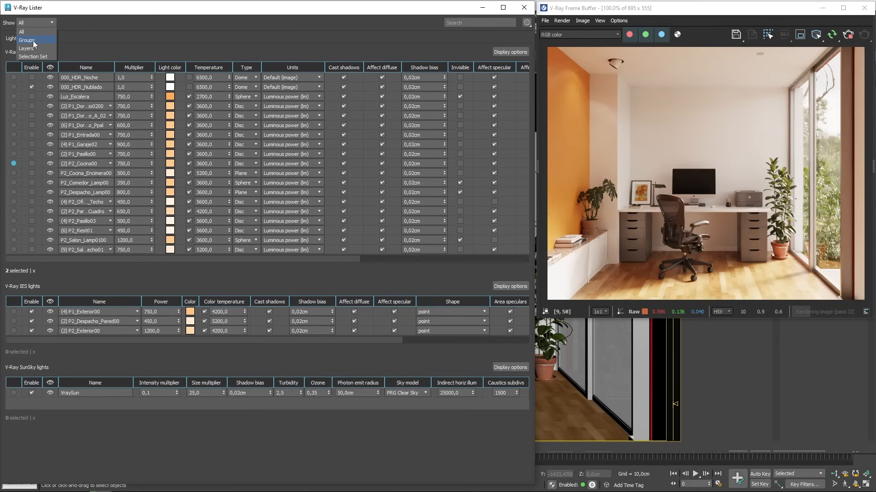
{"action": "left_click", "coordinate": [272, 57]}
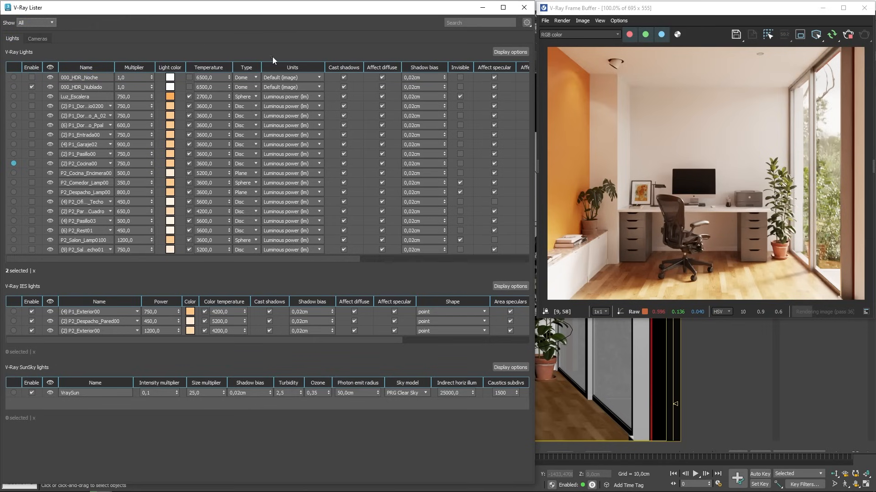
{"action": "left_click", "coordinate": [527, 23]}
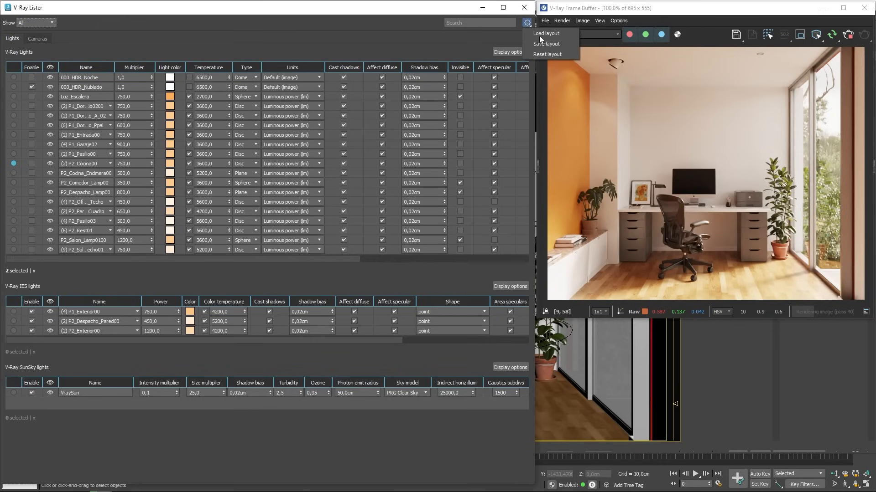
{"action": "left_click", "coordinate": [433, 40]}
{"action": "left_click", "coordinate": [527, 23]}
{"action": "left_click", "coordinate": [470, 41]}
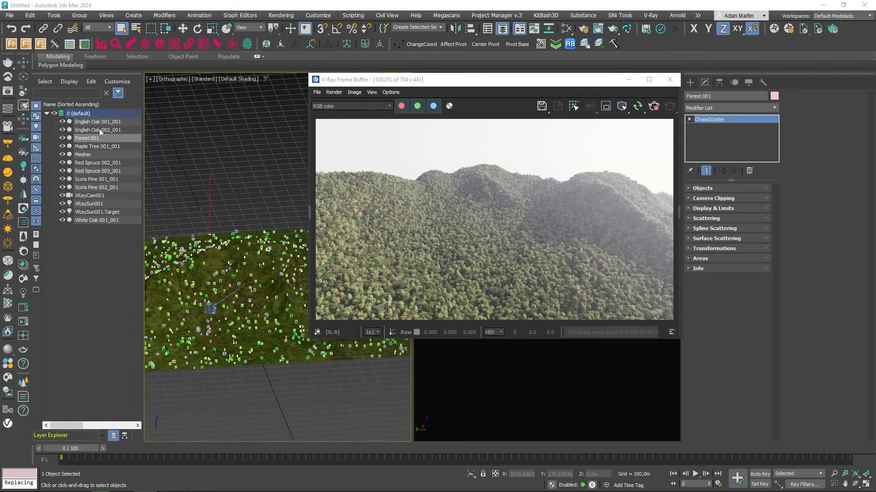
- Enable slope limitation in the surface scattering of Forest 001 and set its maximum angle to 30 degrees
{"action": "left_click", "coordinate": [712, 239]}
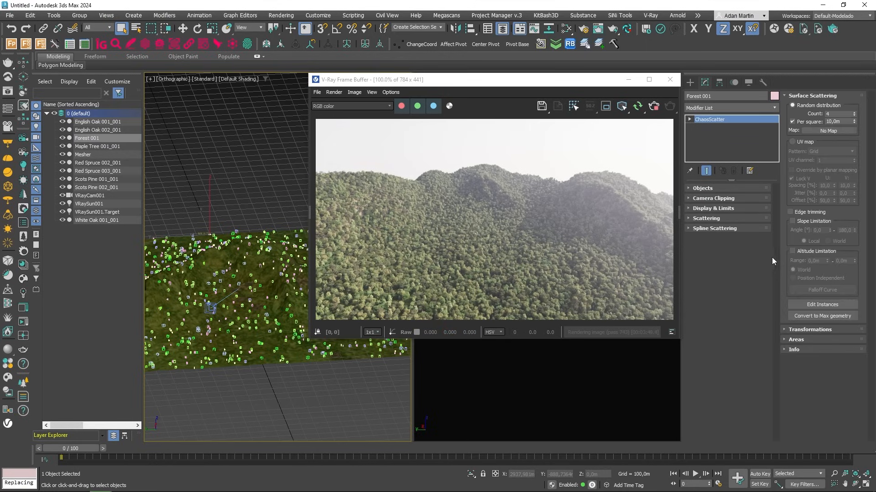
{"action": "left_click", "coordinate": [793, 220]}
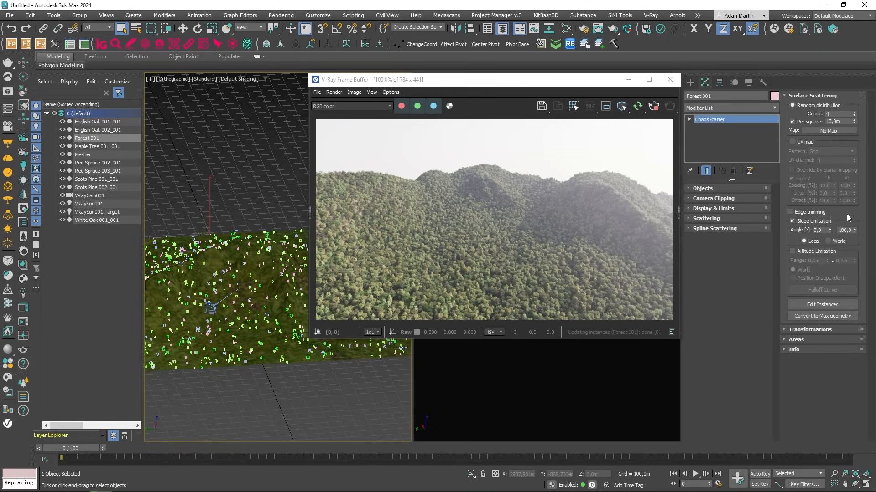
{"action": "double_click", "coordinate": [846, 229]}
{"action": "type", "text": "3"}
{"action": "type", "text": "0"}
{"action": "key", "text": "Return"}
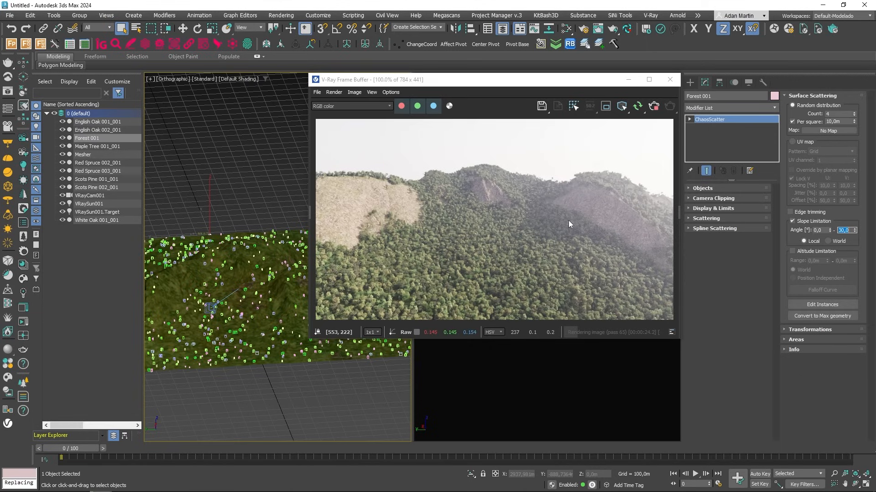
- Enable altitude limitation for the Forest 001 scatter and set the upper end of its range to 200 m
{"action": "left_click", "coordinate": [793, 251]}
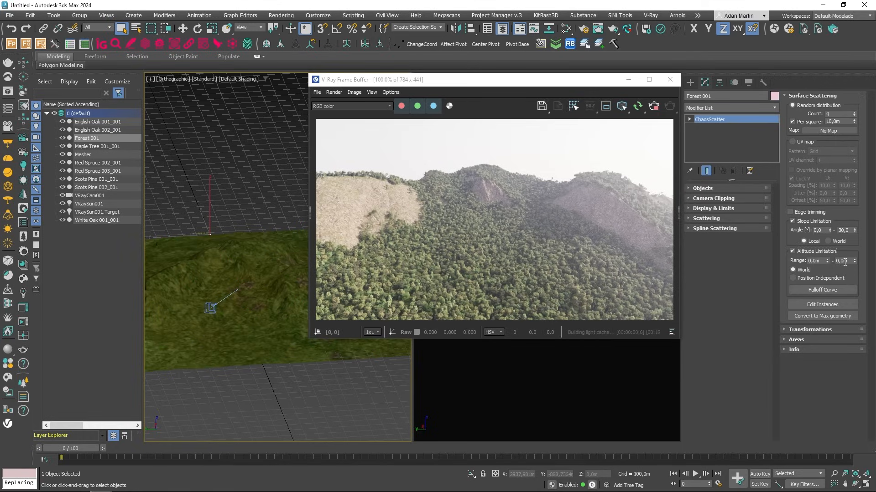
{"action": "double_click", "coordinate": [841, 261]}
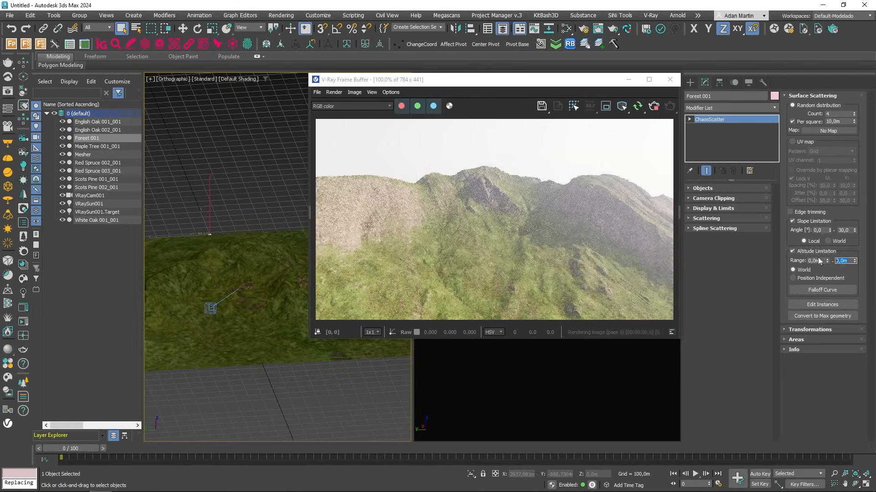
{"action": "type", "text": "200"}
{"action": "key", "text": "Return"}
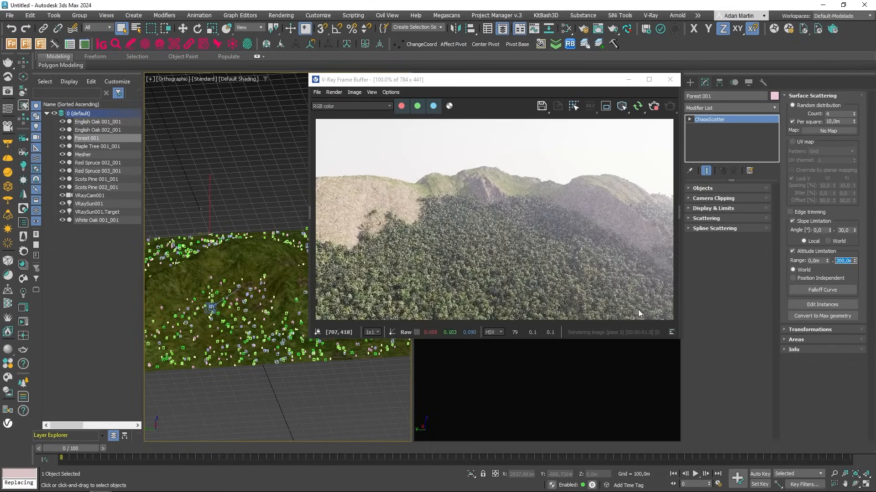
- Shape the altitude falloff curve by lowering its end point to just below mid-height and adding a middle point that bends it upward
{"action": "left_click", "coordinate": [820, 290]}
{"action": "left_click_drag", "start_coordinate": [449, 186], "coordinate": [592, 170]}
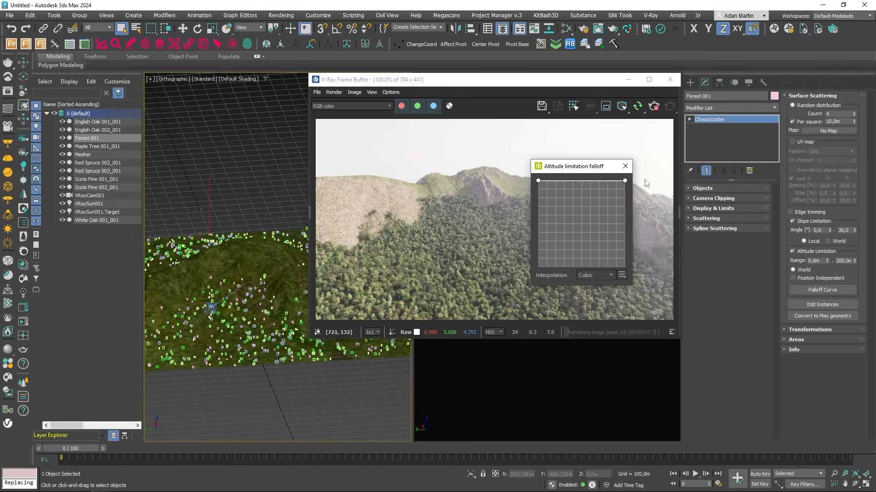
{"action": "left_click_drag", "start_coordinate": [625, 180], "coordinate": [626, 234]}
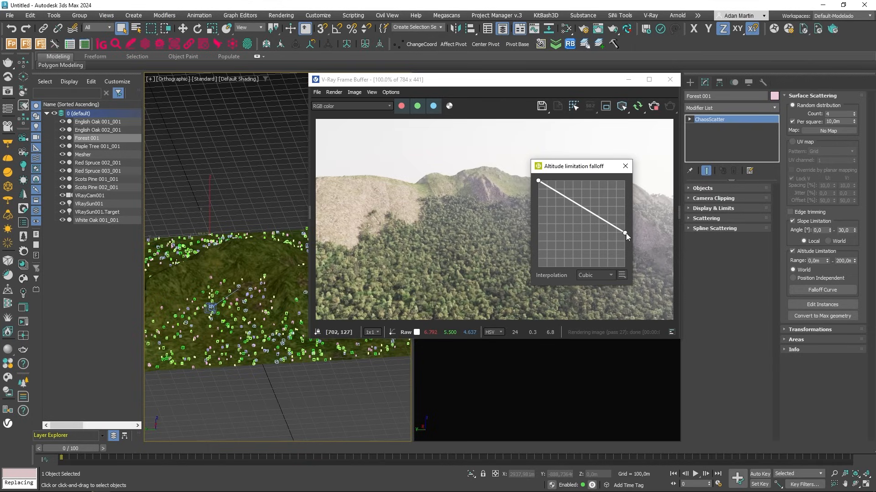
{"action": "left_click", "coordinate": [587, 210]}
{"action": "left_click_drag", "start_coordinate": [588, 210], "coordinate": [591, 202]}
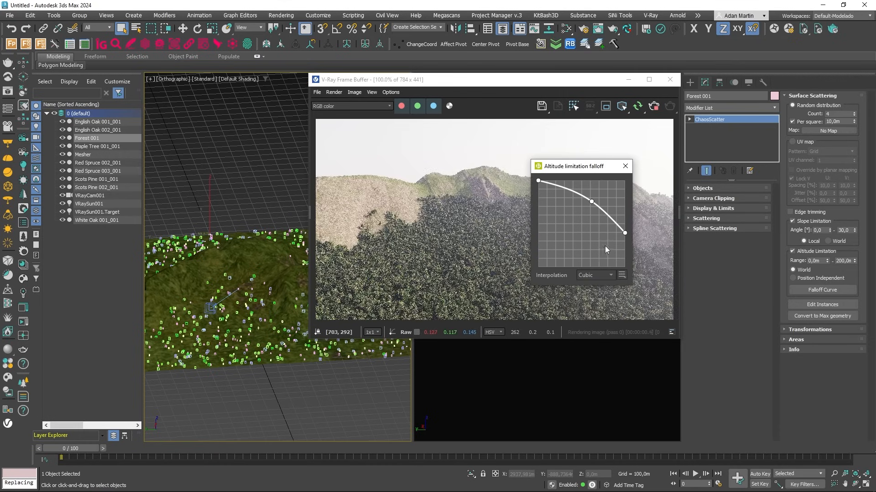
- Lower the altitude falloff curve's end point to near the bottom, pull the middle point down to flatten the bend, and close the curve editor
{"action": "left_click_drag", "start_coordinate": [624, 233], "coordinate": [626, 256]}
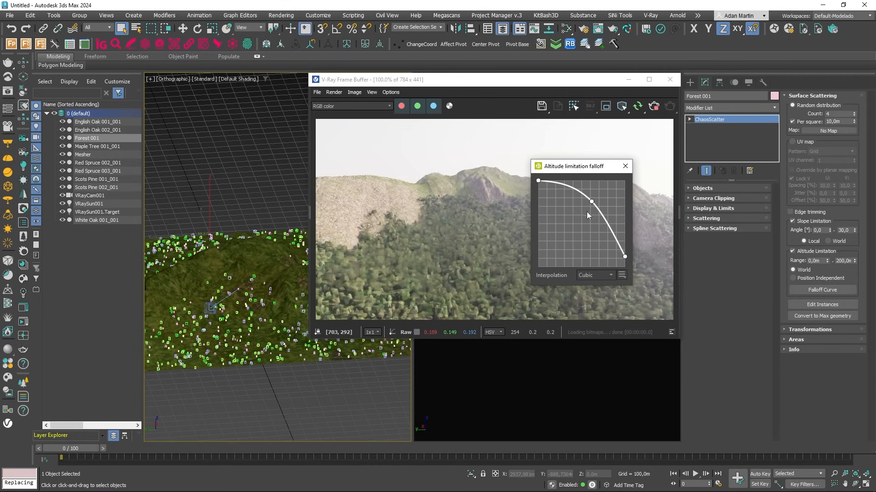
{"action": "left_click_drag", "start_coordinate": [587, 212], "coordinate": [586, 215]}
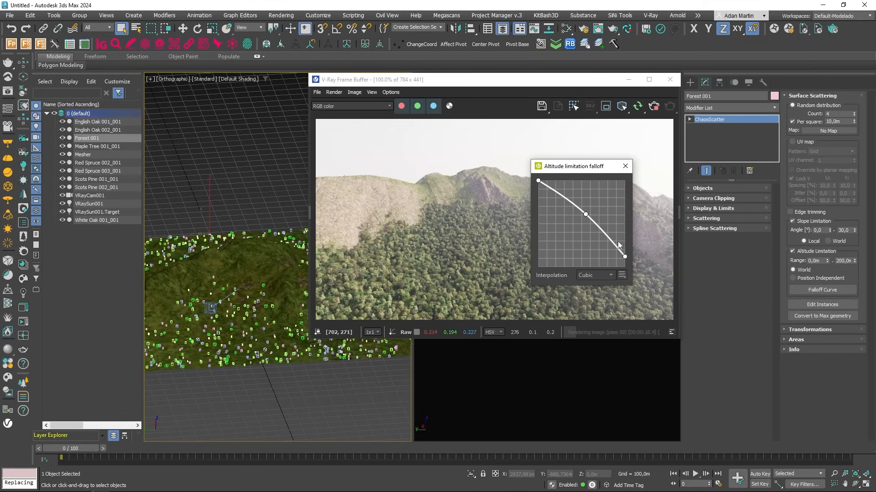
{"action": "left_click", "coordinate": [625, 166]}
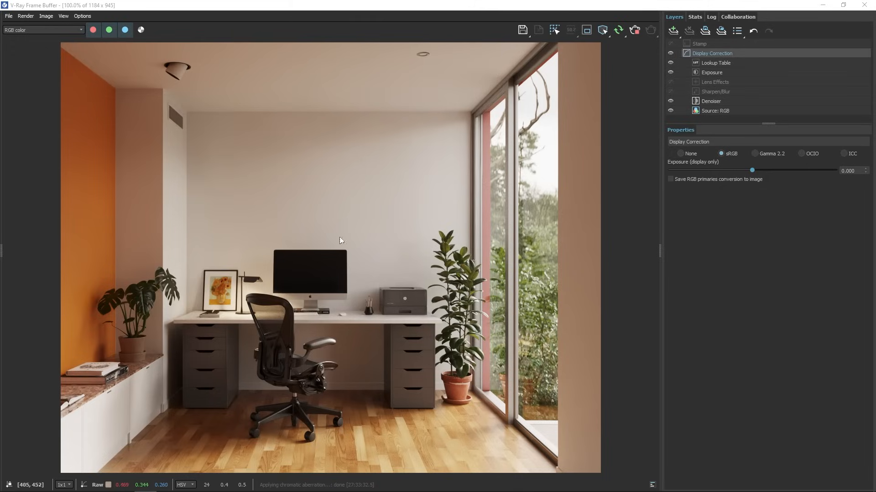
- Enable Lens Effects for the office render and view its Glare channel before returning to the RGB color channel
{"action": "left_click", "coordinate": [711, 82]}
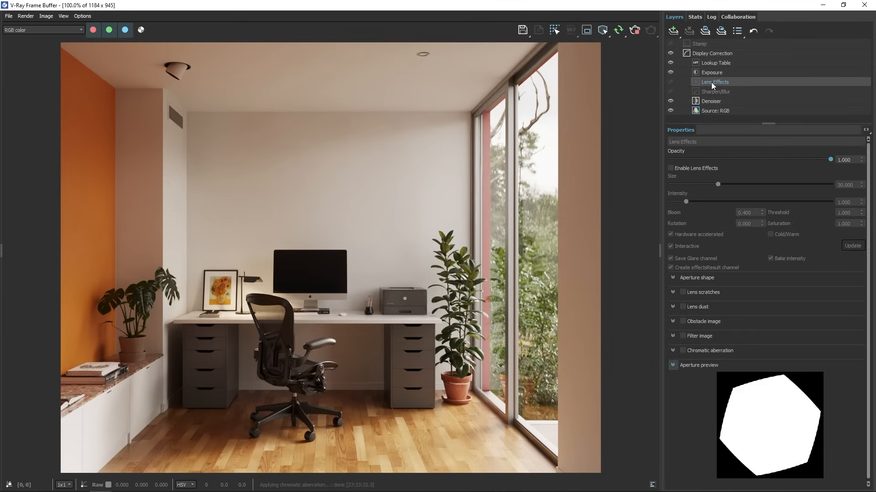
{"action": "left_click", "coordinate": [671, 168]}
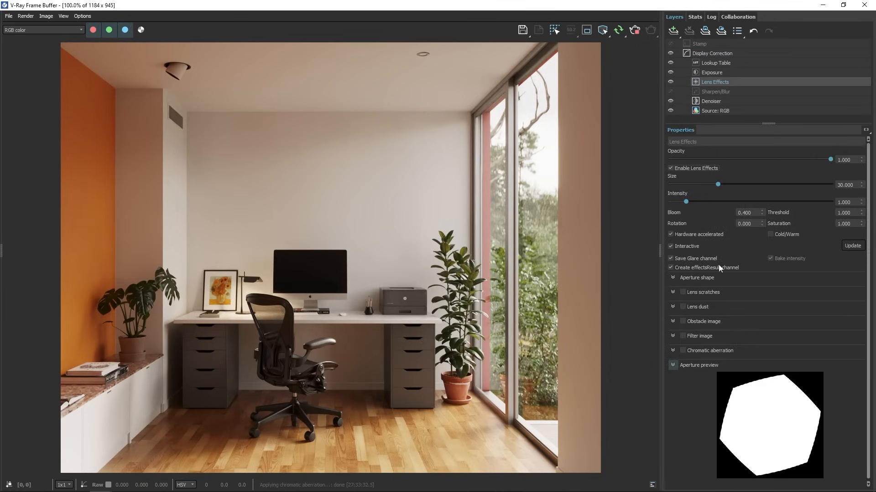
{"action": "left_click", "coordinate": [36, 30]}
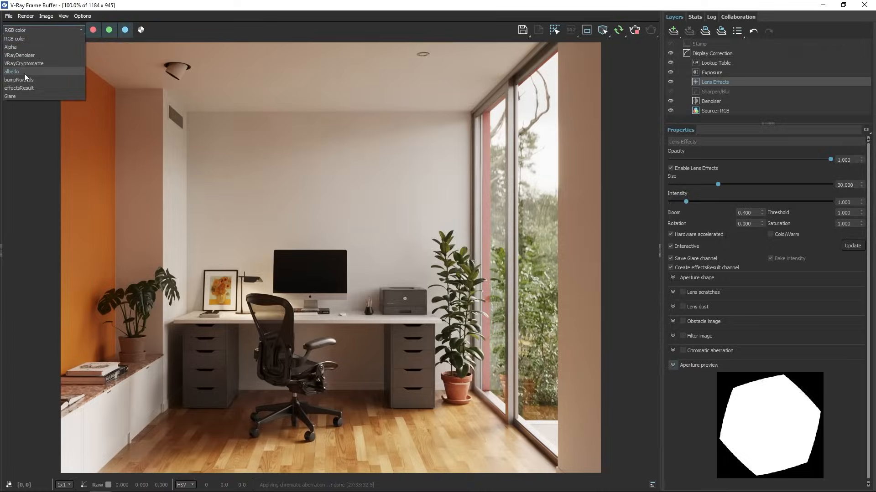
{"action": "left_click", "coordinate": [12, 97]}
{"action": "left_click", "coordinate": [34, 30]}
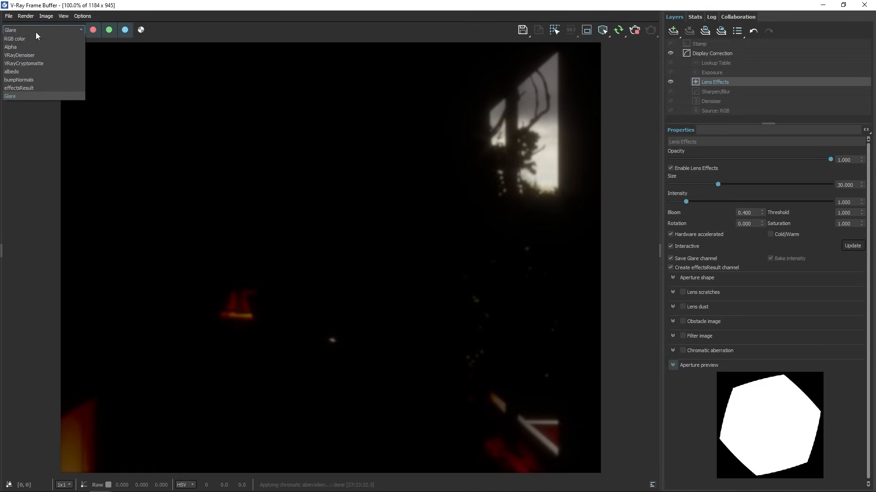
{"action": "left_click", "coordinate": [25, 40]}
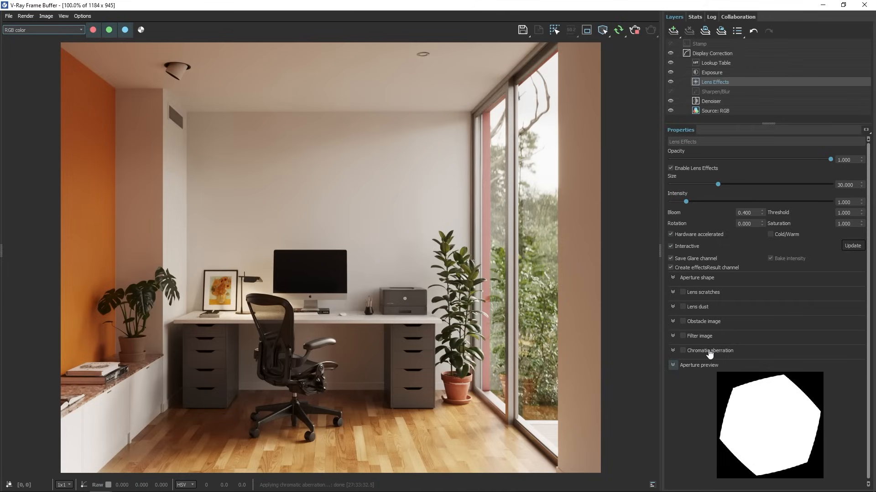
- Enable chromatic aberration in the Lens Effects and inspect the edges of the window, monitor, picture frame and plant up close
{"action": "left_click", "coordinate": [682, 350]}
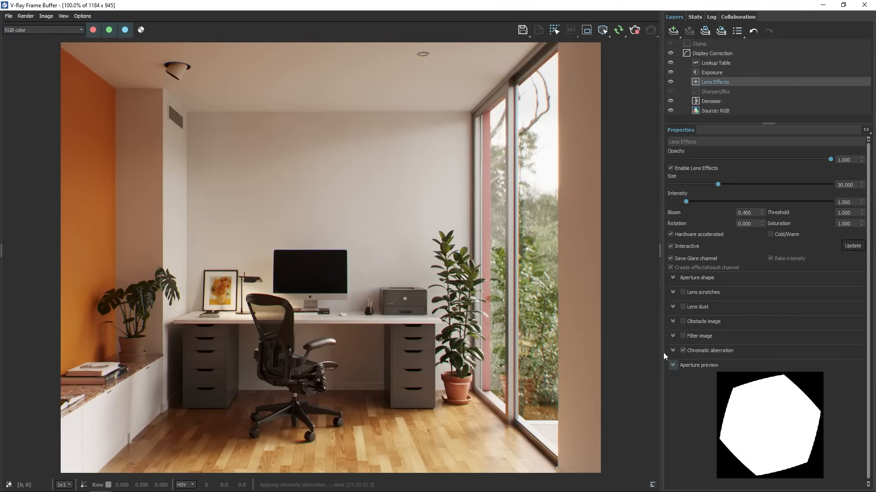
{"action": "scroll", "coordinate": [483, 309], "scroll_direction": "up", "scroll_amount": 6}
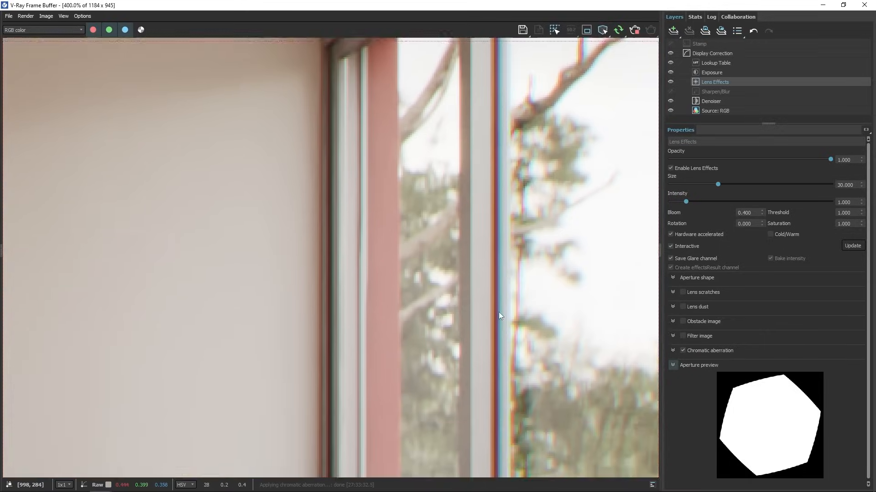
{"action": "middle_click_drag", "start_coordinate": [498, 171], "coordinate": [505, 273]}
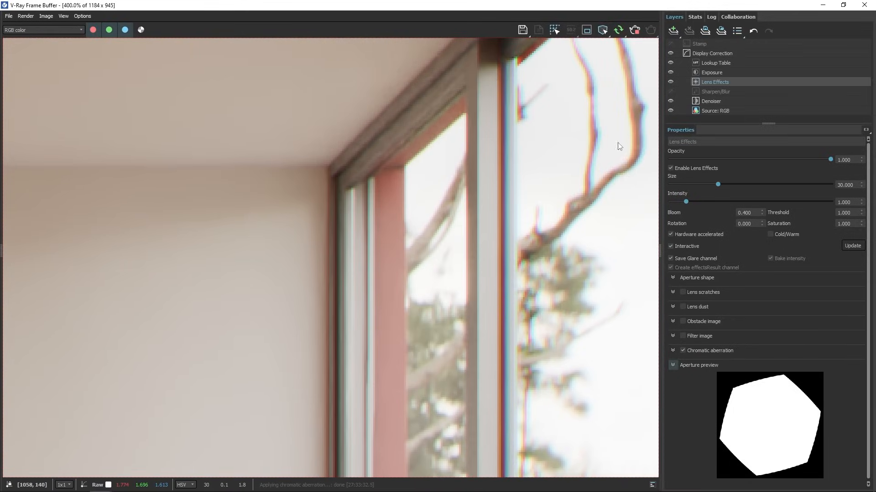
{"action": "middle_click_drag", "start_coordinate": [412, 301], "coordinate": [561, 159]}
{"action": "middle_click_drag", "start_coordinate": [292, 319], "coordinate": [428, 201]}
{"action": "scroll", "coordinate": [486, 244], "scroll_direction": "down", "scroll_amount": 5}
{"action": "scroll", "coordinate": [338, 354], "scroll_direction": "up", "scroll_amount": 5}
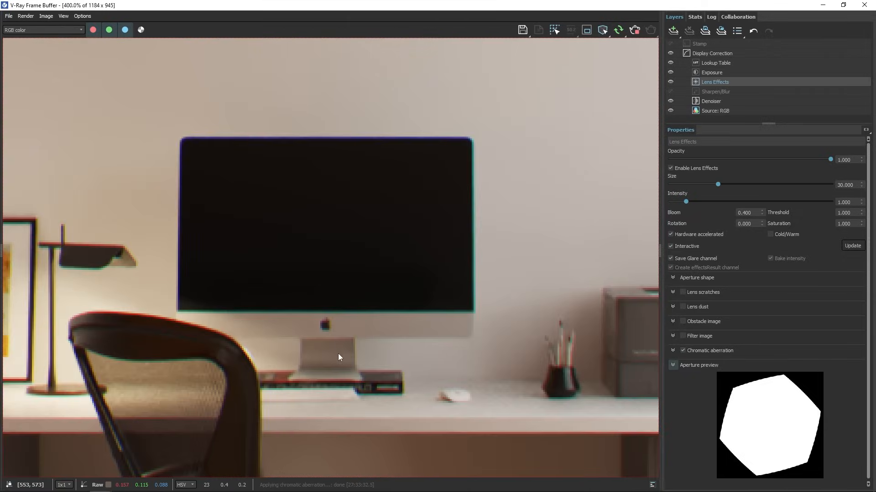
{"action": "middle_click_drag", "start_coordinate": [338, 354], "coordinate": [446, 326]}
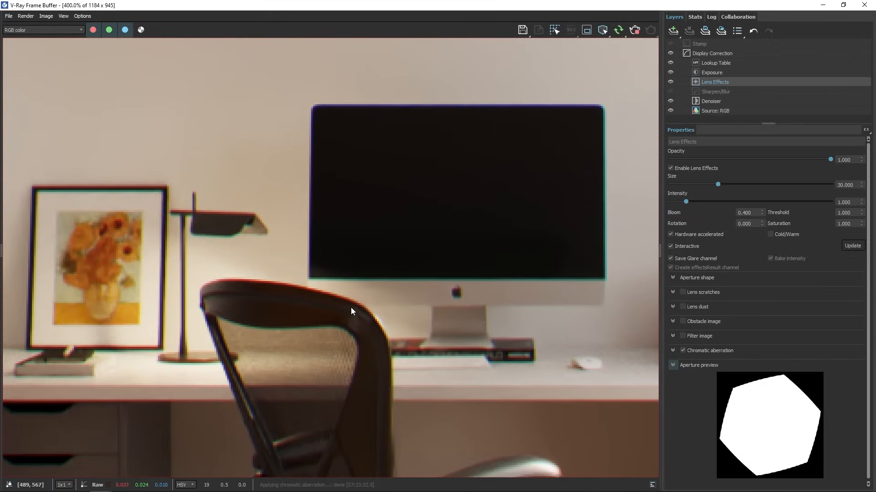
{"action": "middle_click_drag", "start_coordinate": [319, 334], "coordinate": [299, 329]}
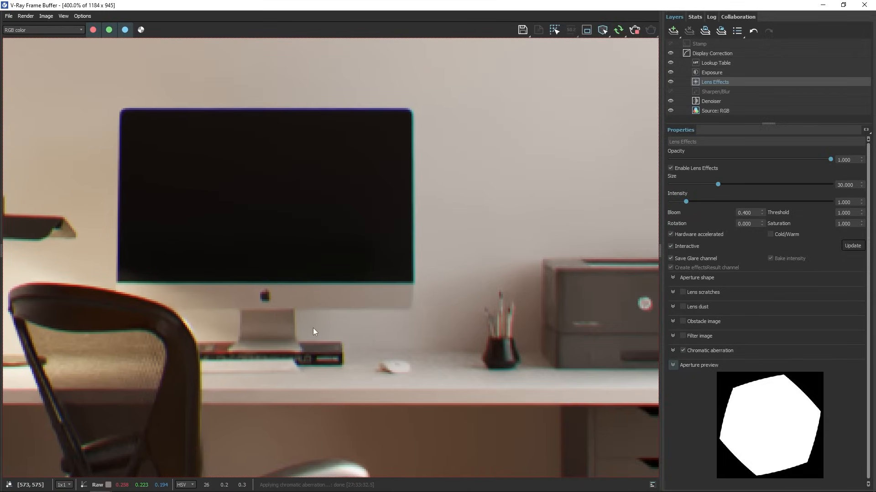
{"action": "scroll", "coordinate": [370, 323], "scroll_direction": "down", "scroll_amount": 2}
{"action": "scroll", "coordinate": [286, 352], "scroll_direction": "up", "scroll_amount": 2}
{"action": "middle_click_drag", "start_coordinate": [287, 352], "coordinate": [417, 324]}
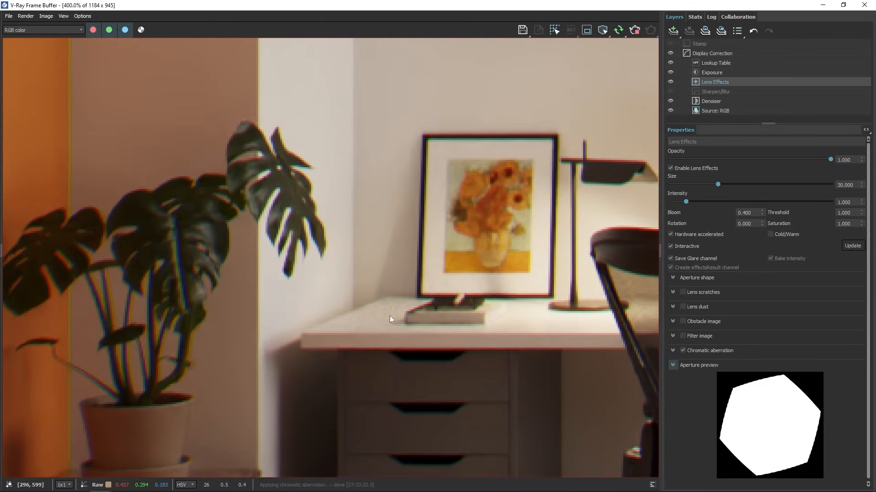
{"action": "middle_click_drag", "start_coordinate": [290, 316], "coordinate": [374, 352]}
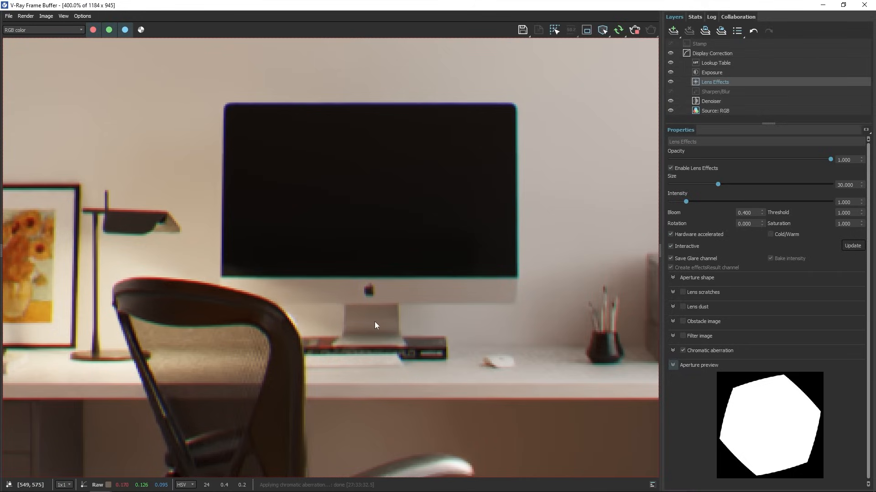
- Set the chromatic aberration strength to 0.001
{"action": "left_click", "coordinate": [672, 351]}
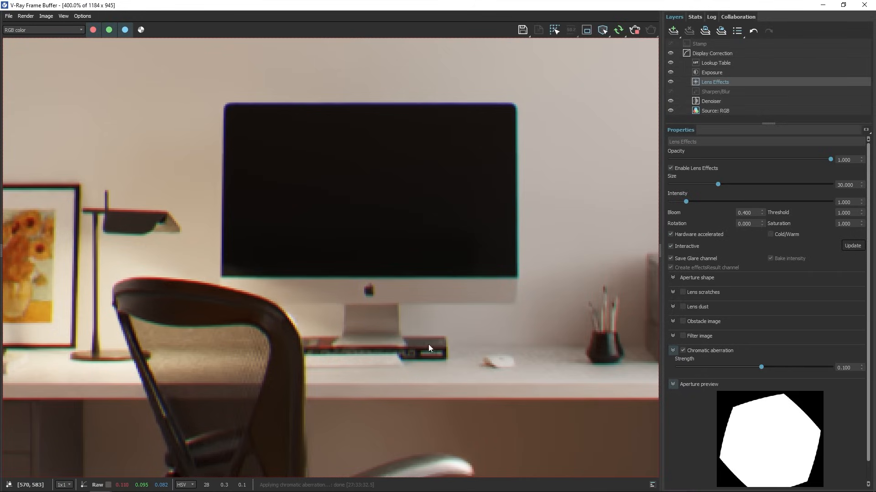
{"action": "middle_click_drag", "start_coordinate": [469, 369], "coordinate": [282, 354]}
{"action": "scroll", "coordinate": [460, 370], "scroll_direction": "down", "scroll_amount": 1}
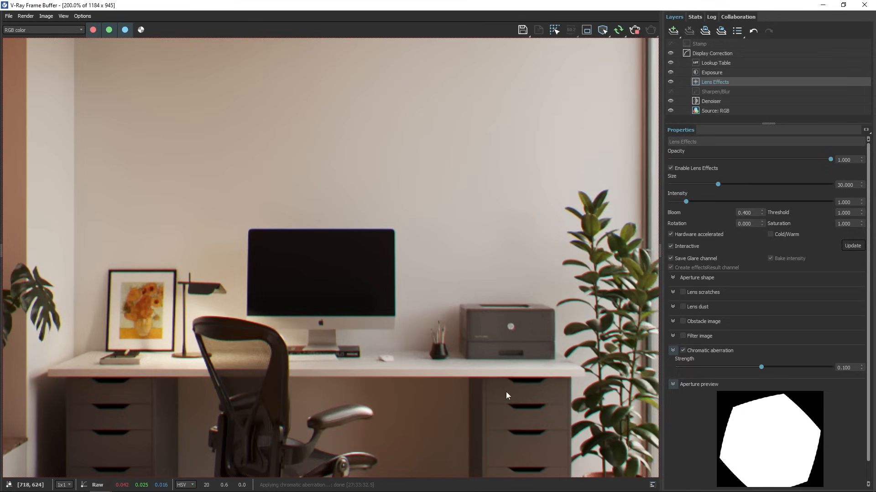
{"action": "middle_click_drag", "start_coordinate": [506, 392], "coordinate": [492, 366]}
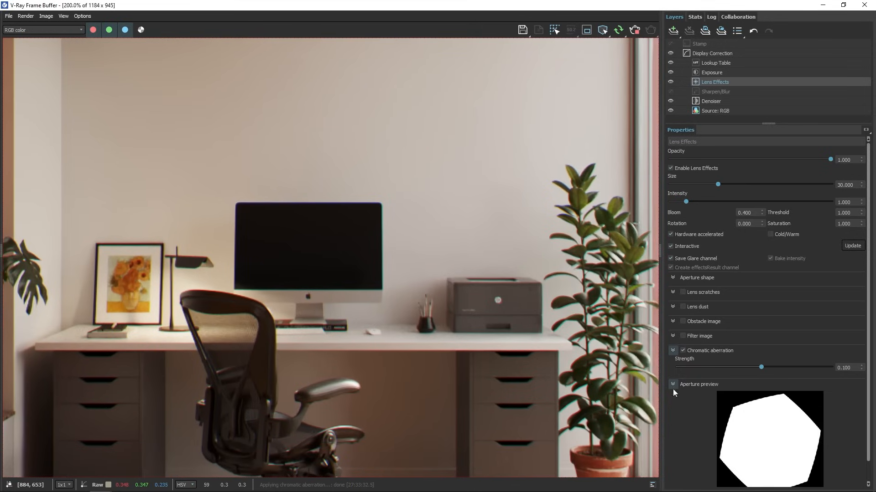
{"action": "double_click", "coordinate": [845, 370]}
{"action": "type", "text": "0.001"}
{"action": "key", "text": "Return"}
- Examine the colour fringing on the pen holder, printer and plant up close, and switch chromatic aberration off to compare the full image
{"action": "scroll", "coordinate": [429, 320], "scroll_direction": "up", "scroll_amount": 6}
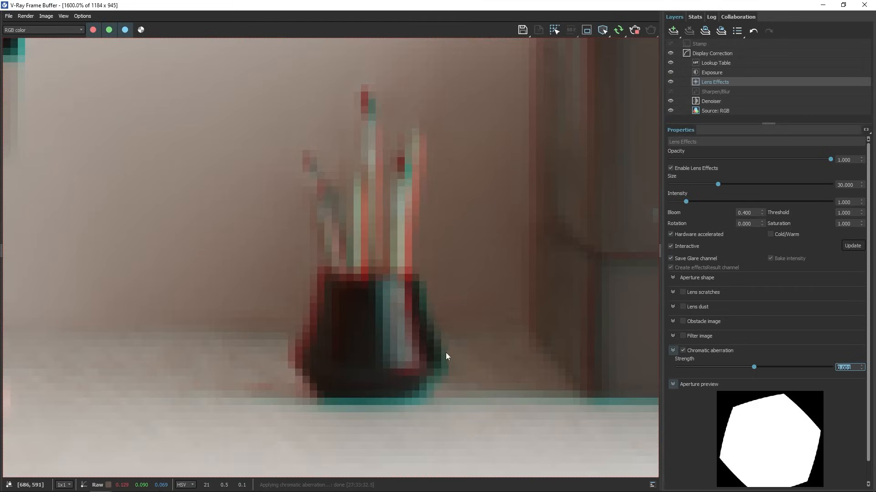
{"action": "scroll", "coordinate": [420, 342], "scroll_direction": "down", "scroll_amount": 4}
{"action": "scroll", "coordinate": [579, 397], "scroll_direction": "up", "scroll_amount": 2}
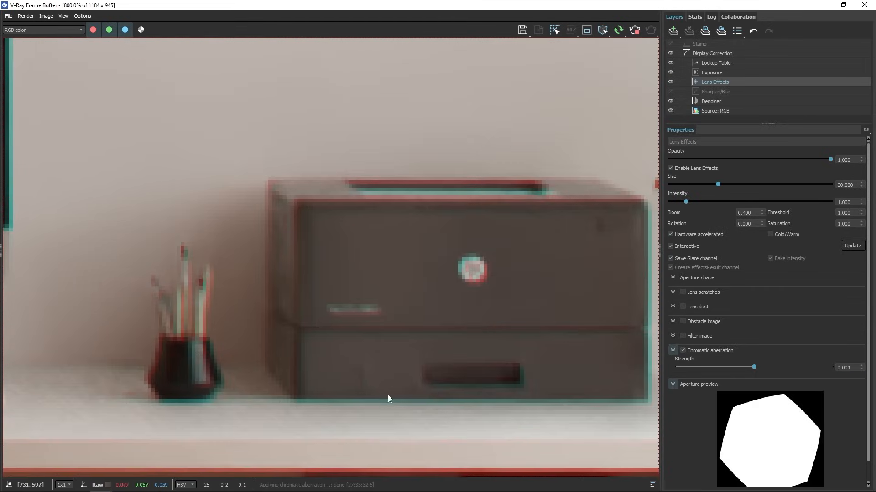
{"action": "middle_click_drag", "start_coordinate": [528, 246], "coordinate": [314, 305]}
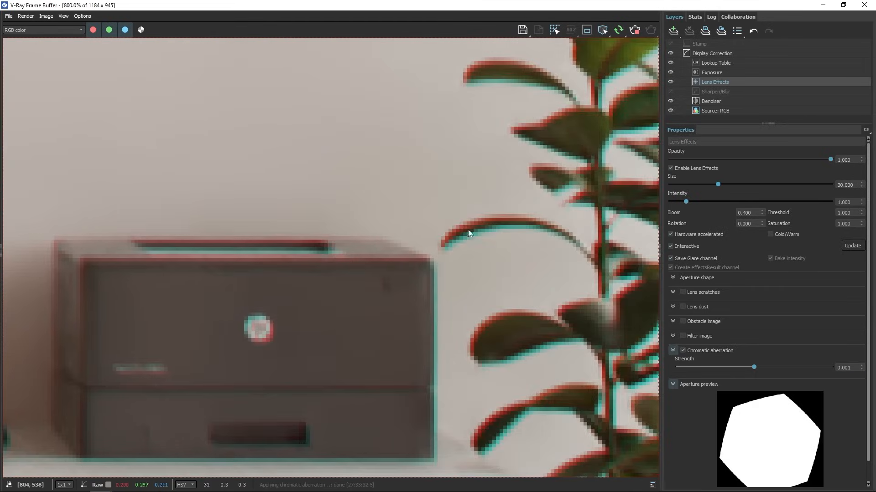
{"action": "scroll", "coordinate": [529, 233], "scroll_direction": "down", "scroll_amount": 1}
{"action": "middle_click_drag", "start_coordinate": [562, 305], "coordinate": [493, 316]}
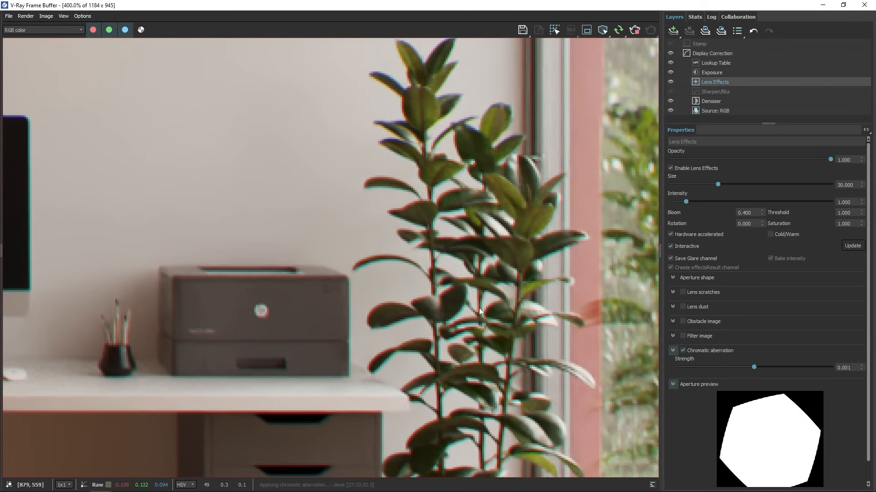
{"action": "scroll", "coordinate": [469, 307], "scroll_direction": "down", "scroll_amount": 2}
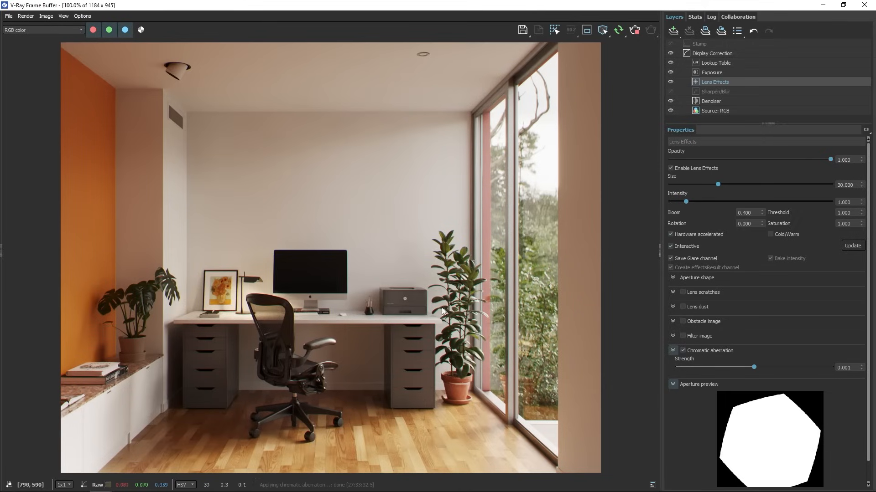
{"action": "left_click", "coordinate": [683, 350]}
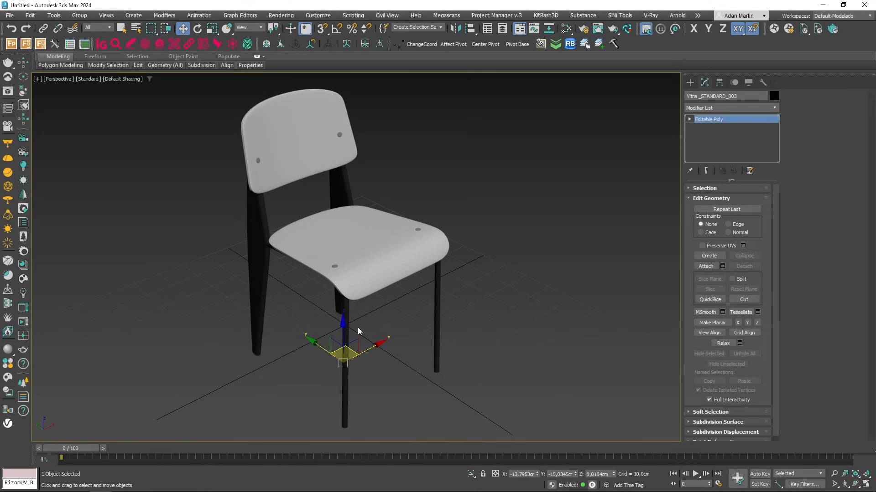
- Check the bucket image sampler's noise threshold in the V-Ray render setup
{"action": "key", "text": "F10"}
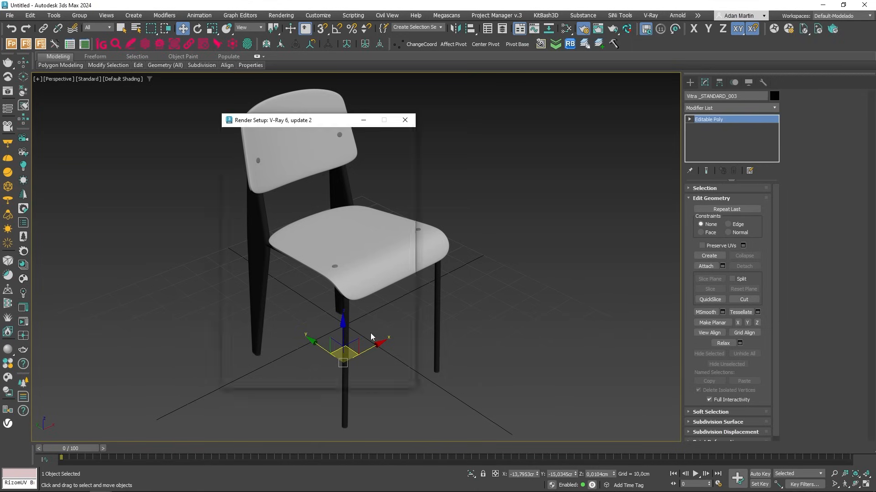
{"action": "left_click", "coordinate": [292, 370]}
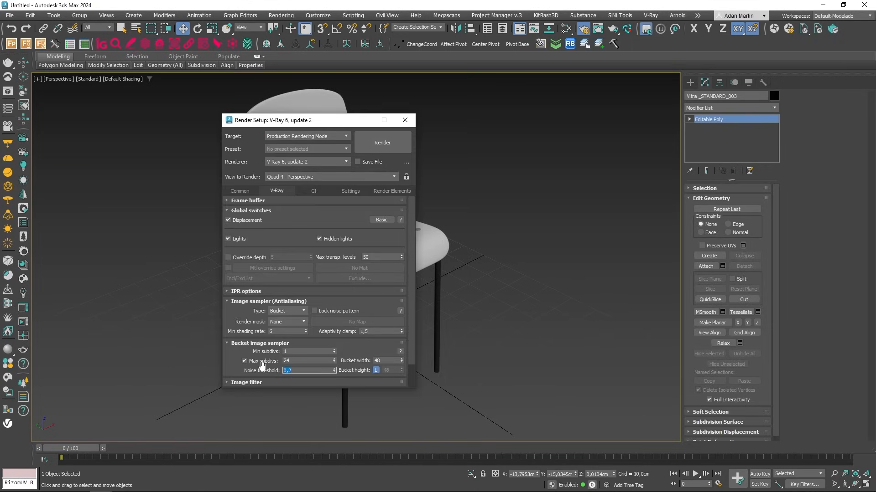
{"action": "left_click", "coordinate": [405, 121]}
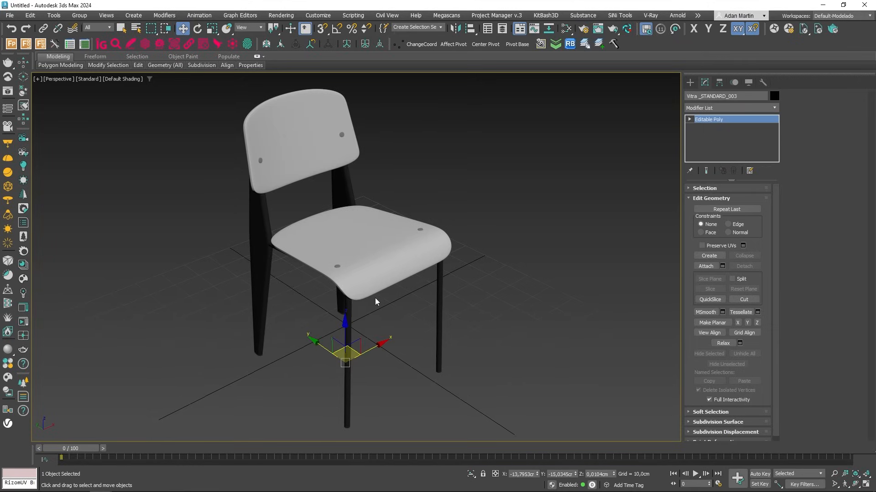
- Queue VRayAOMap, VRayMetalnessMap, VRayMtlReflectGlossinessBake, VRayBumpNormalsMap and VRayRawDiffuseFilterMap for the selected chair in Bake to Texture
{"action": "key", "text": "0"}
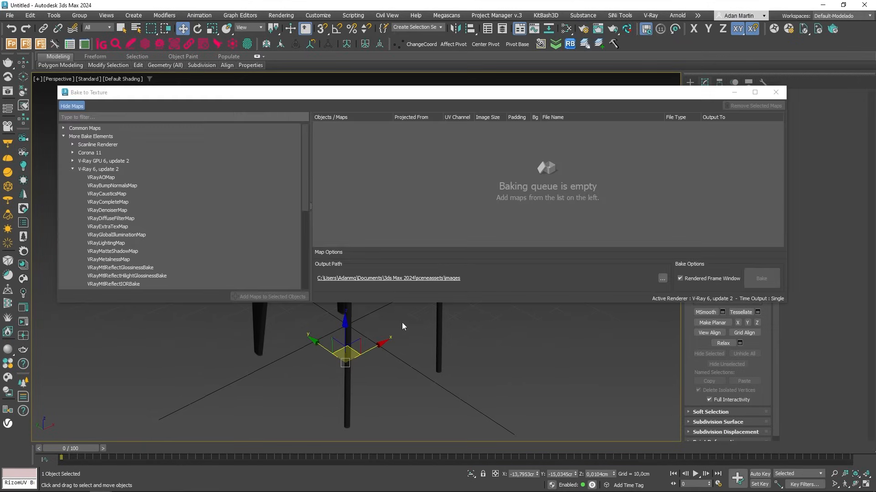
{"action": "left_click", "coordinate": [113, 178]}
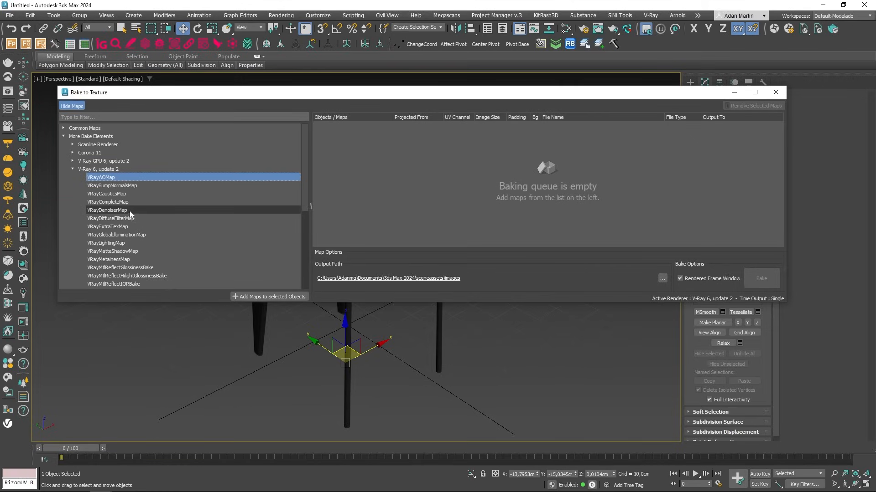
{"action": "left_click", "coordinate": [122, 259], "text": "ctrl"}
{"action": "scroll", "coordinate": [201, 237], "scroll_direction": "down", "scroll_amount": 2}
{"action": "left_click", "coordinate": [248, 220], "text": "ctrl"}
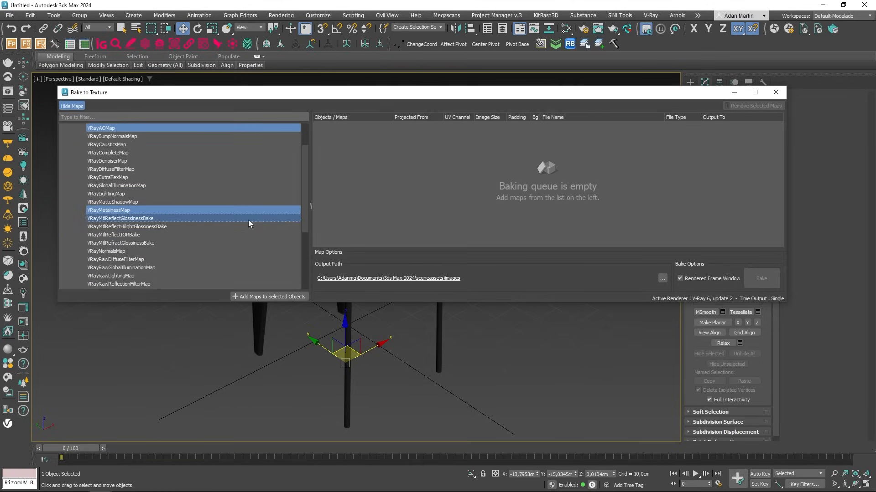
{"action": "scroll", "coordinate": [210, 214], "scroll_direction": "up", "scroll_amount": 2}
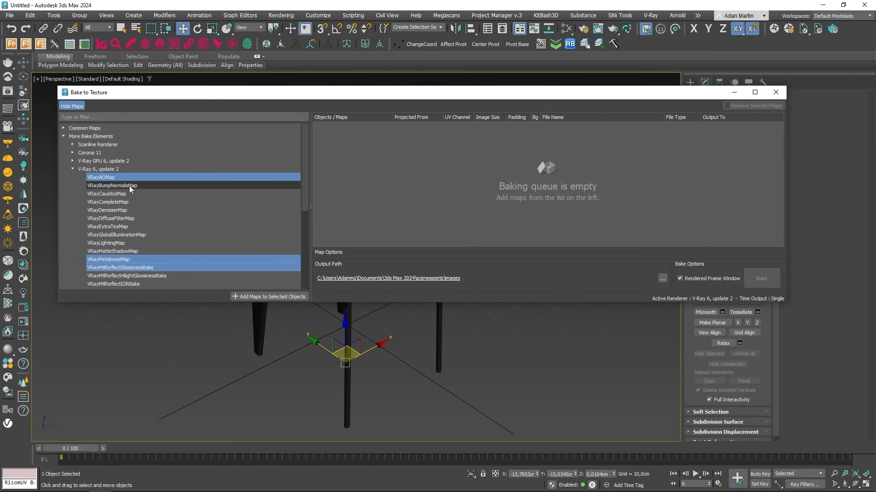
{"action": "scroll", "coordinate": [123, 210], "scroll_direction": "down", "scroll_amount": 6}
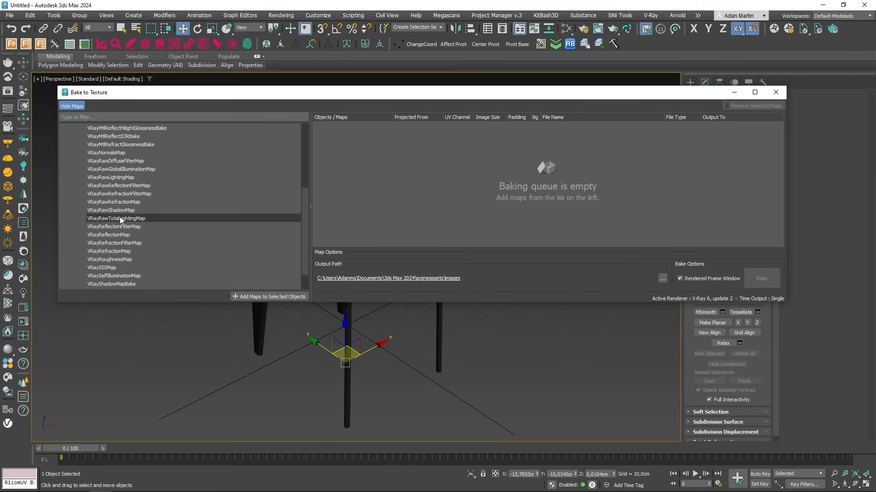
{"action": "left_click", "coordinate": [119, 162], "text": "ctrl"}
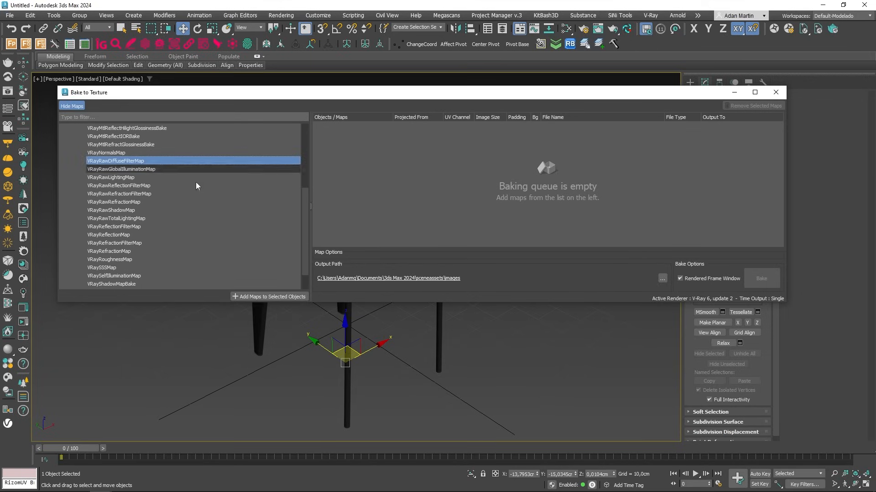
{"action": "left_click", "coordinate": [269, 297]}
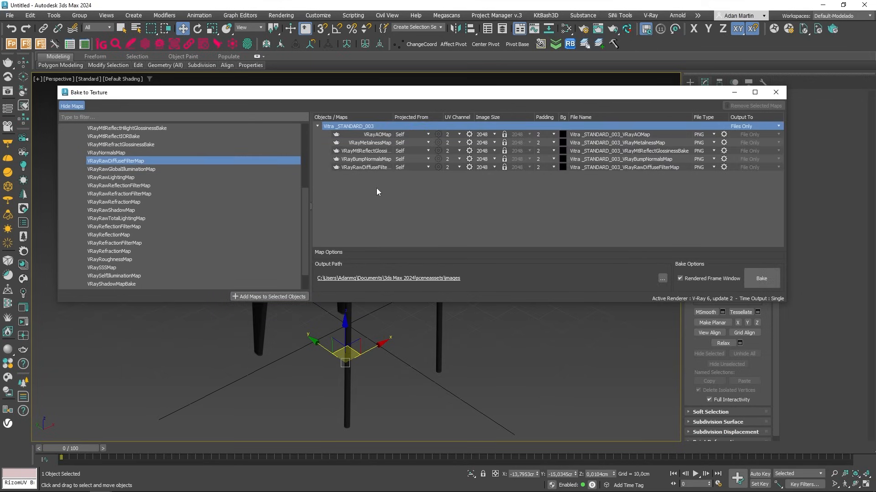
- Bake the five queued chair maps and close the rendered frame window
{"action": "left_click", "coordinate": [757, 280]}
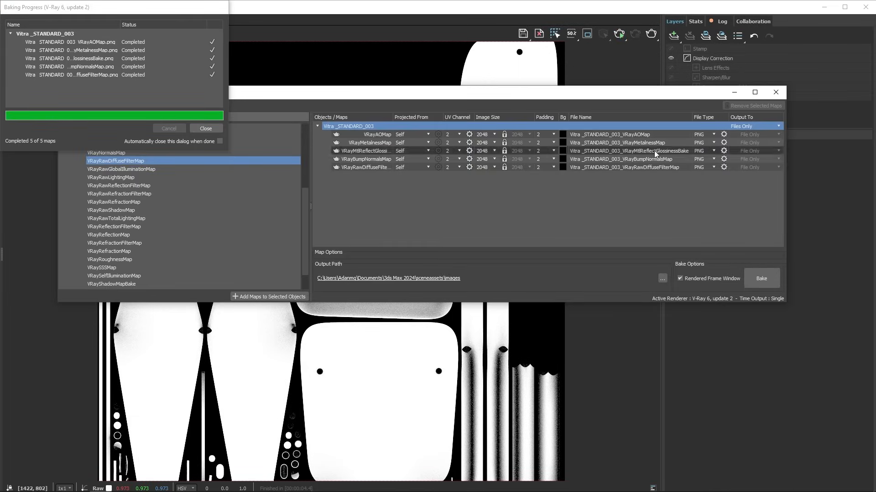
{"action": "left_click", "coordinate": [865, 7]}
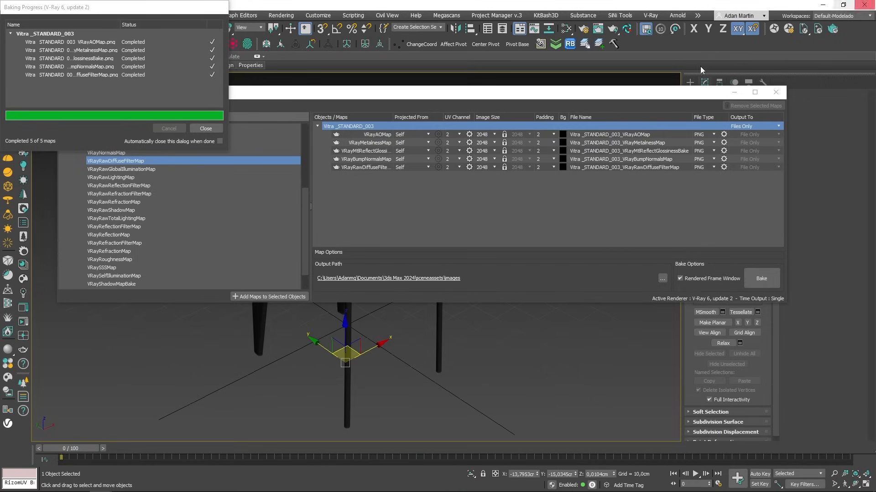
- Add VRayDenoiserMap to the chair's list of maps to bake
{"action": "scroll", "coordinate": [136, 196], "scroll_direction": "up", "scroll_amount": 5}
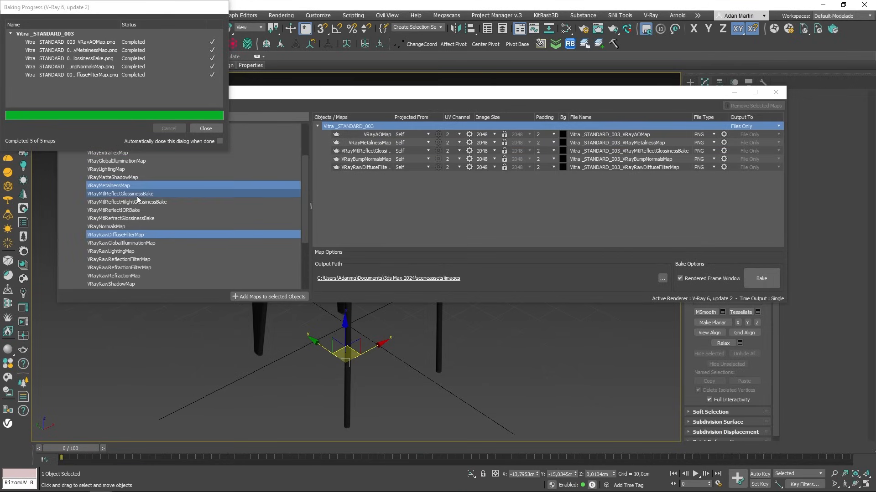
{"action": "left_click", "coordinate": [110, 186]}
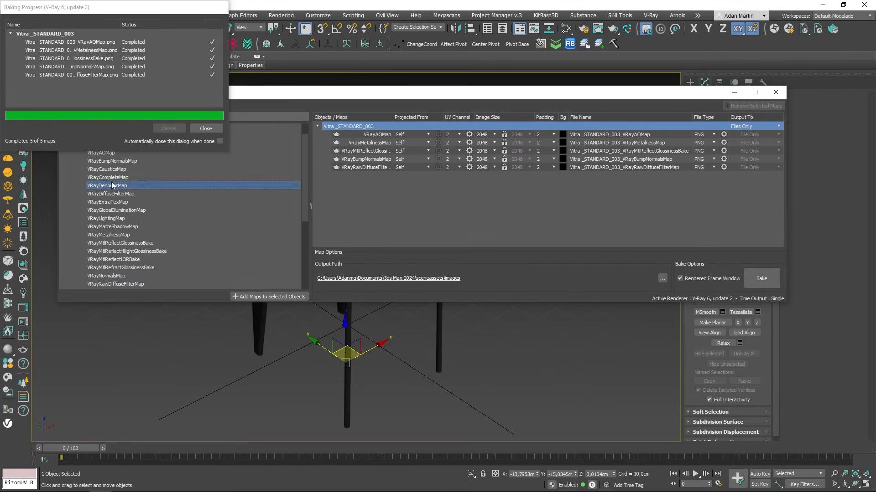
{"action": "left_click", "coordinate": [236, 297]}
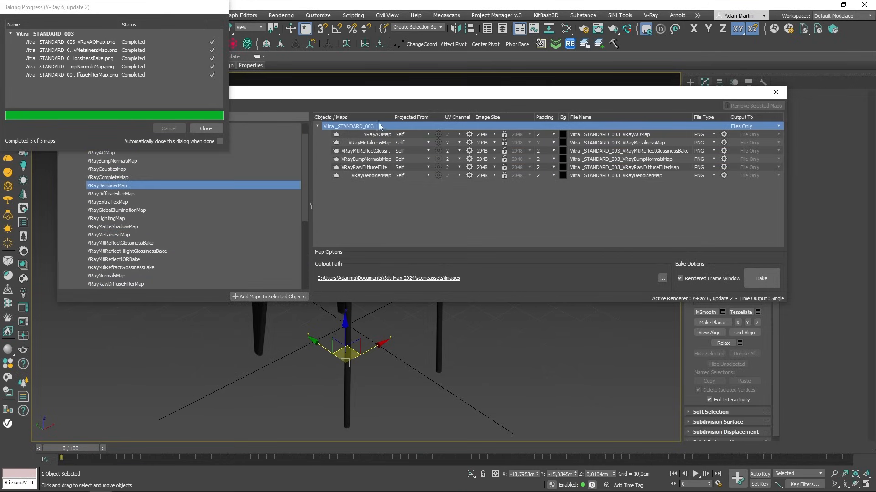
- Make sure Denoise is enabled for VRayAOMap and VRayRawDiffuseFilterMap in their map options
{"action": "left_click", "coordinate": [376, 135]}
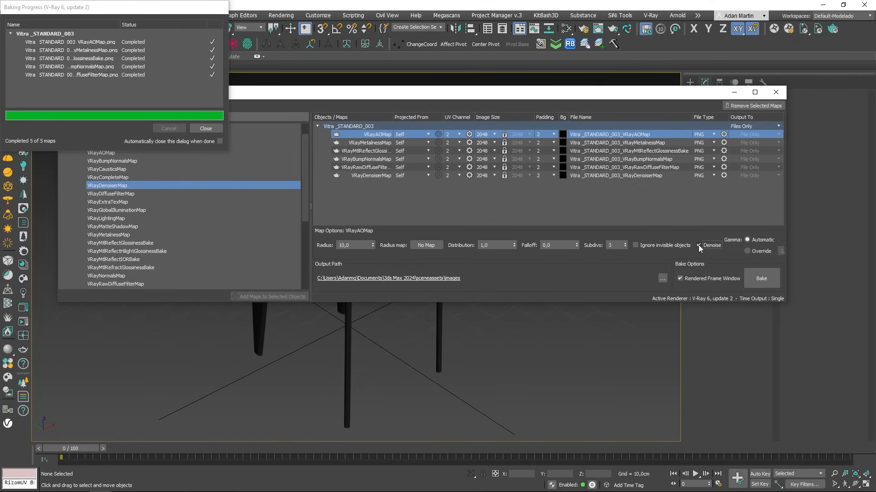
{"action": "left_click", "coordinate": [375, 168]}
{"action": "left_click", "coordinate": [377, 246]}
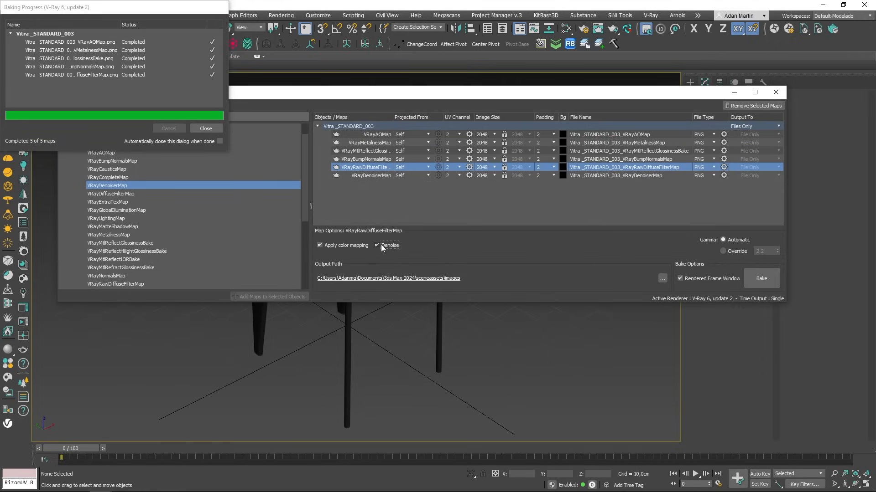
- Bake all the chair maps again, including the denoiser map, and view the baked VRayAOMap image
{"action": "left_click", "coordinate": [760, 279]}
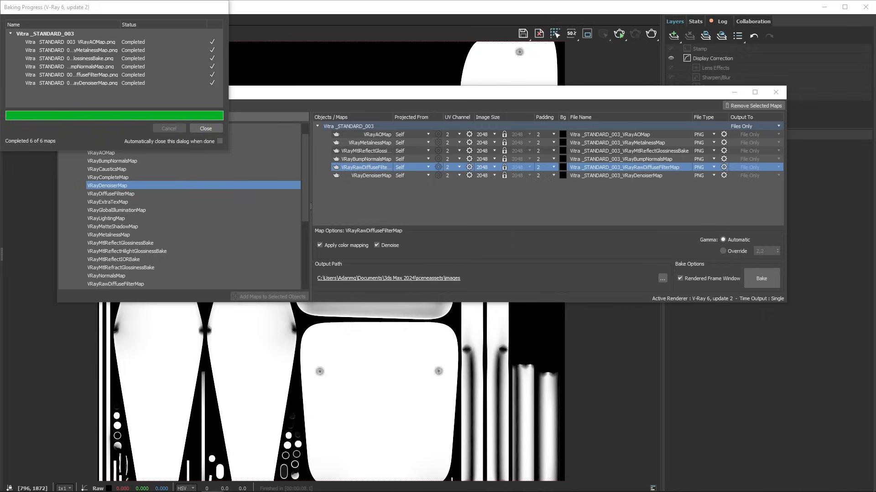
{"action": "left_click_drag", "start_coordinate": [0, 82], "coordinate": [471, 48]}
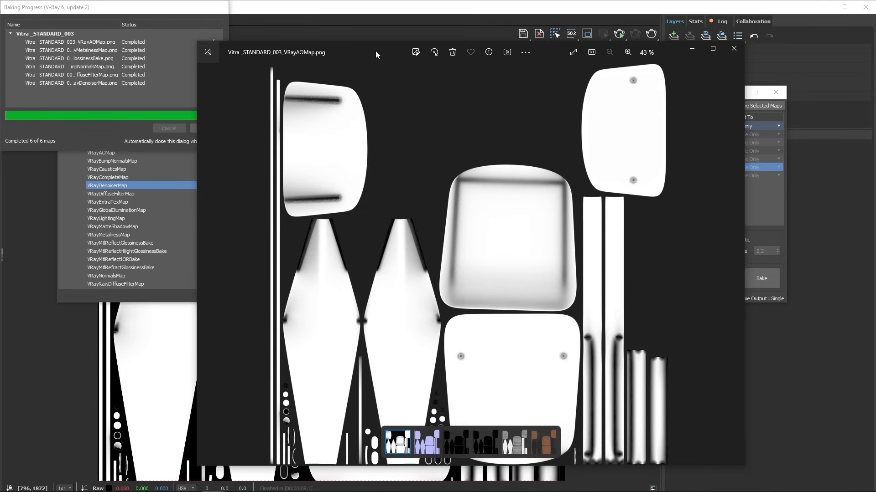
{"action": "left_click_drag", "start_coordinate": [376, 51], "coordinate": [0, 84]}
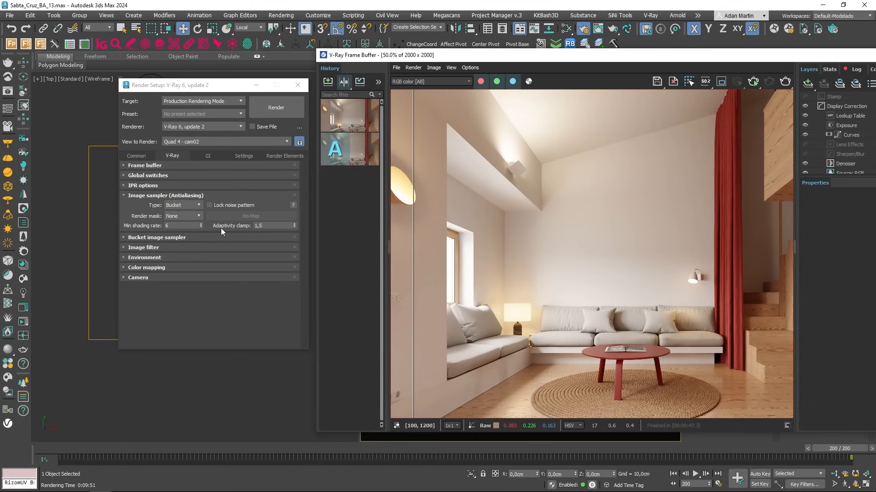
- Check the image sampler's adaptivity clamp and compare the two living-room renders with the A/B divider
{"action": "left_click_drag", "start_coordinate": [266, 227], "coordinate": [245, 227]}
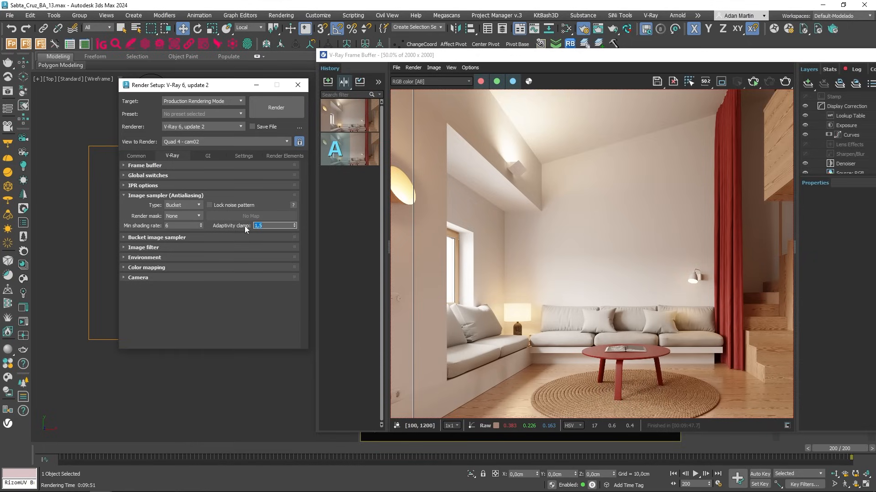
{"action": "left_click", "coordinate": [273, 225]}
{"action": "left_click", "coordinate": [283, 226]}
{"action": "mouse_move", "coordinate": [267, 224]}
{"action": "left_click_drag", "start_coordinate": [413, 202], "coordinate": [493, 229]}
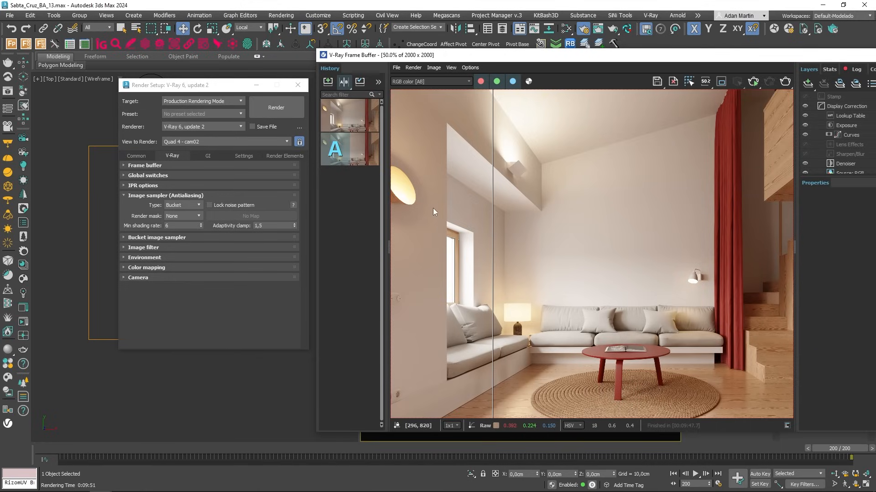
{"action": "mouse_move", "coordinate": [493, 230]}
{"action": "left_mouse_down"}
{"action": "mouse_move", "coordinate": [432, 223]}
{"action": "mouse_move", "coordinate": [493, 221]}
{"action": "left_mouse_up"}
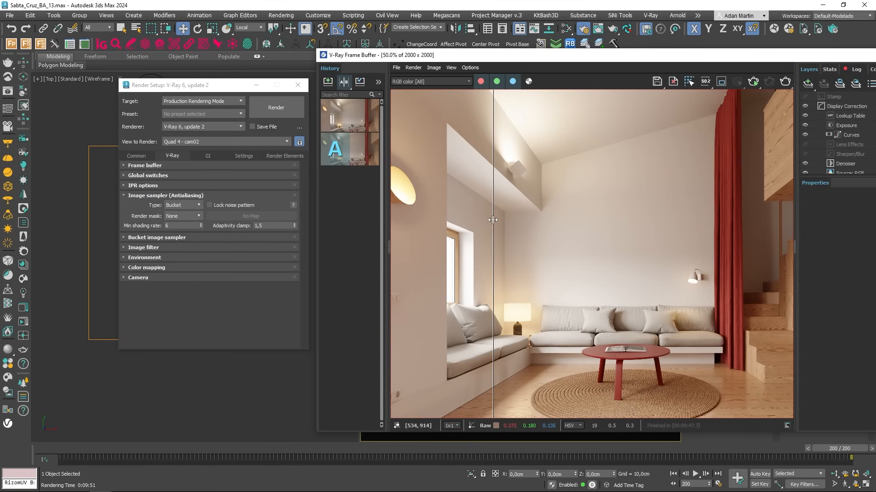
- Show the VRaySampleRate element and compare sampling between the two renders around the wall lamp and ceiling edge
{"action": "left_click", "coordinate": [411, 84]}
{"action": "left_click", "coordinate": [416, 123]}
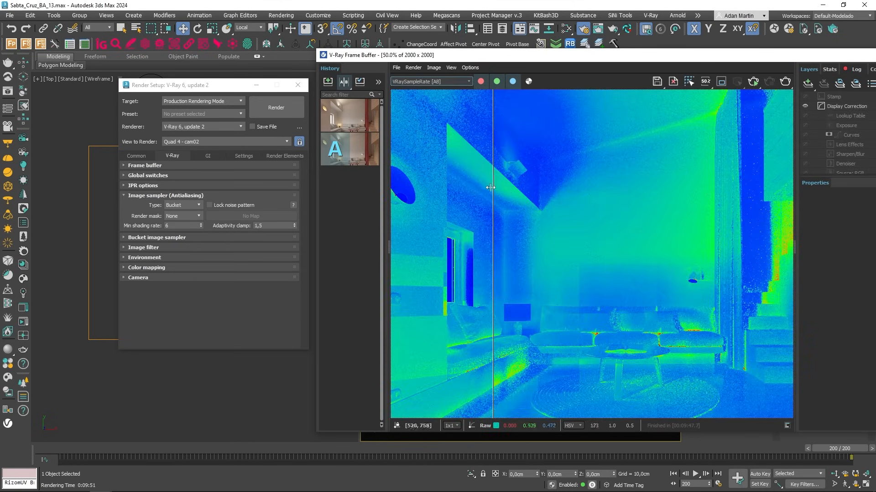
{"action": "mouse_move", "coordinate": [496, 197]}
{"action": "left_mouse_down"}
{"action": "mouse_move", "coordinate": [560, 197]}
{"action": "mouse_move", "coordinate": [452, 196]}
{"action": "mouse_move", "coordinate": [492, 195]}
{"action": "left_mouse_up"}
{"action": "scroll", "coordinate": [492, 194], "scroll_direction": "up", "scroll_amount": 4}
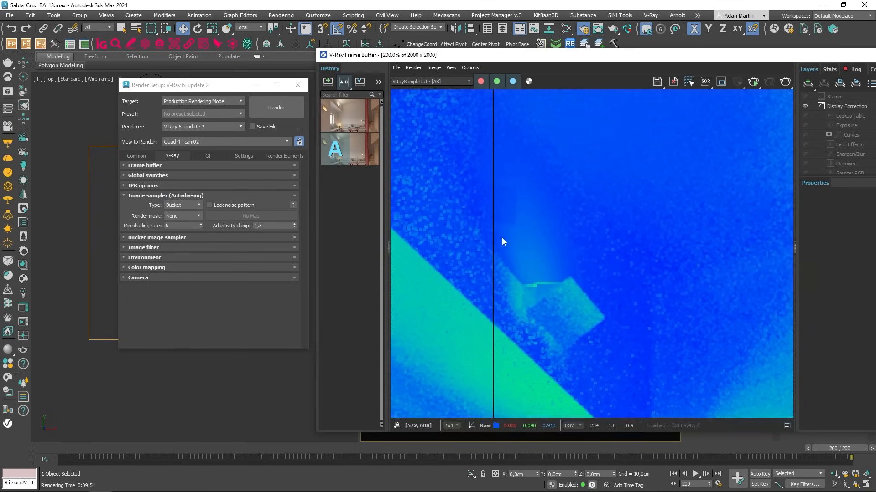
{"action": "left_click_drag", "start_coordinate": [497, 243], "coordinate": [636, 235]}
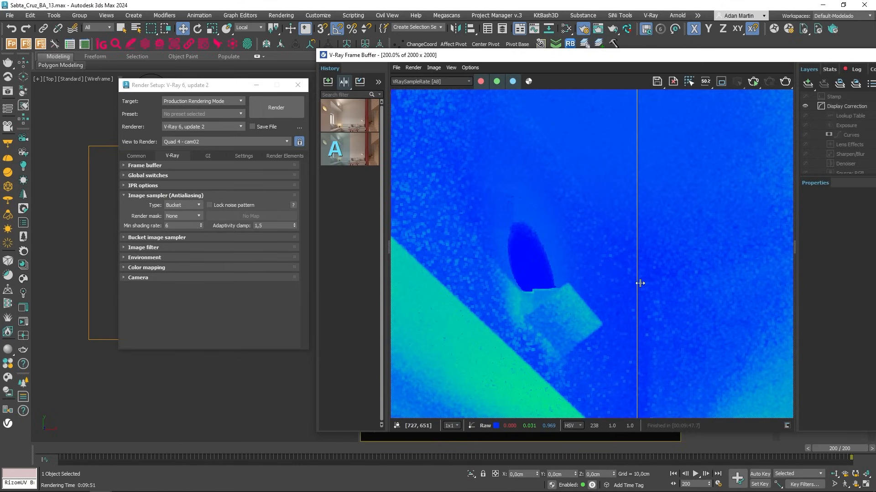
{"action": "left_click_drag", "start_coordinate": [637, 283], "coordinate": [477, 228]}
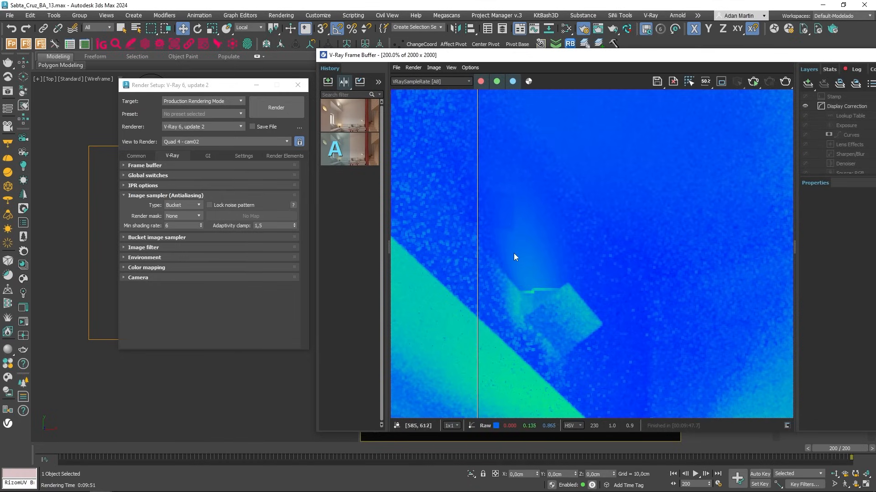
{"action": "scroll", "coordinate": [503, 283], "scroll_direction": "down", "scroll_amount": 1}
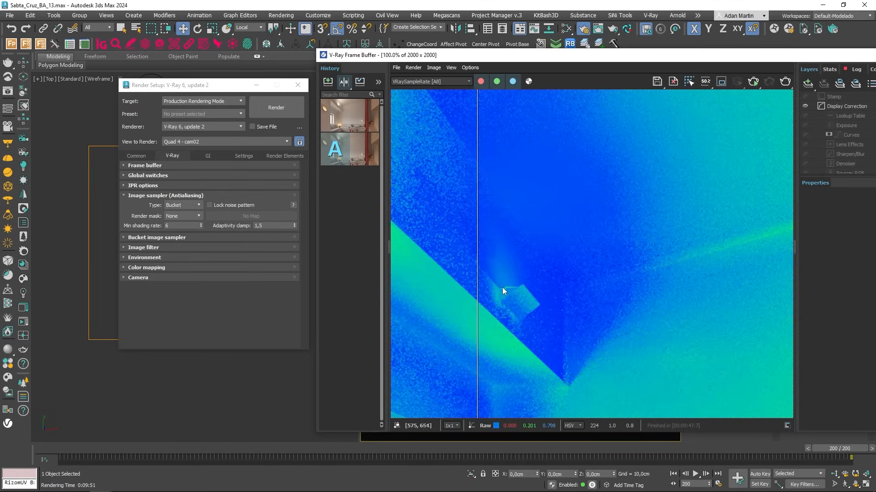
{"action": "scroll", "coordinate": [504, 342], "scroll_direction": "down", "scroll_amount": 2}
{"action": "left_click_drag", "start_coordinate": [475, 258], "coordinate": [452, 247]}
- Return to the RGB color channel, compare the two renders near the window, and check the adaptivity clamp again
{"action": "left_click", "coordinate": [433, 82]}
{"action": "left_click", "coordinate": [425, 88]}
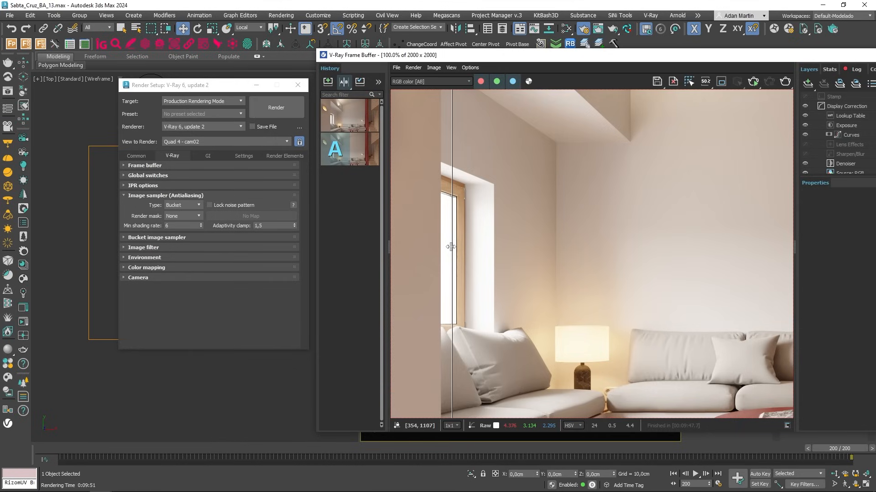
{"action": "left_click_drag", "start_coordinate": [451, 247], "coordinate": [441, 222]}
{"action": "left_click", "coordinate": [265, 225]}
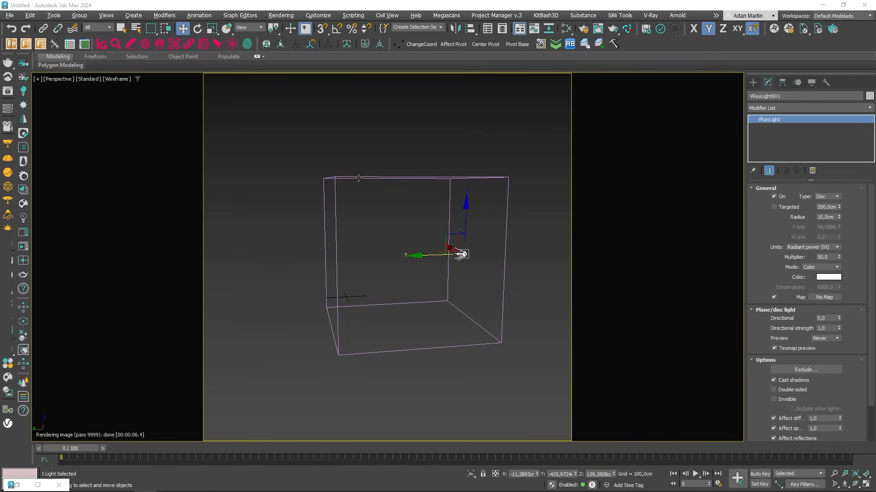
- Show the disc light's fog scene shaded instead of wireframe and set the light's Directional value to 0,9
{"action": "key", "text": "F3"}
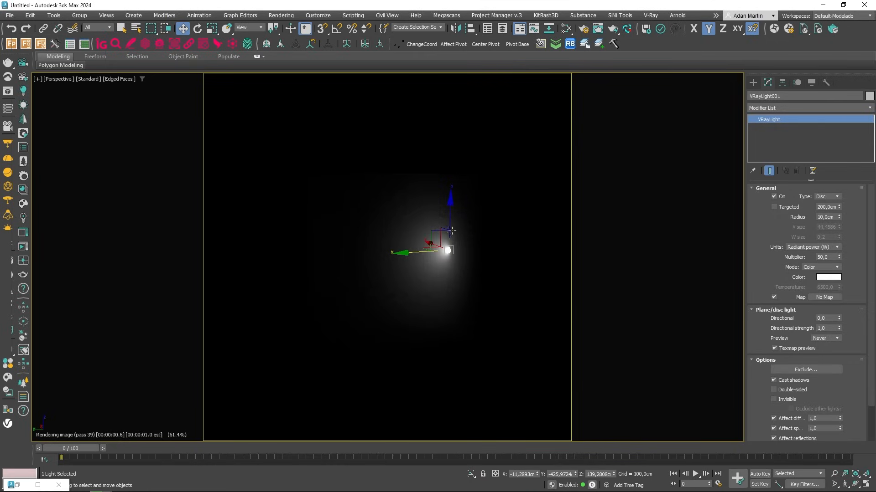
{"action": "middle_click_drag", "start_coordinate": [482, 255], "coordinate": [472, 274]}
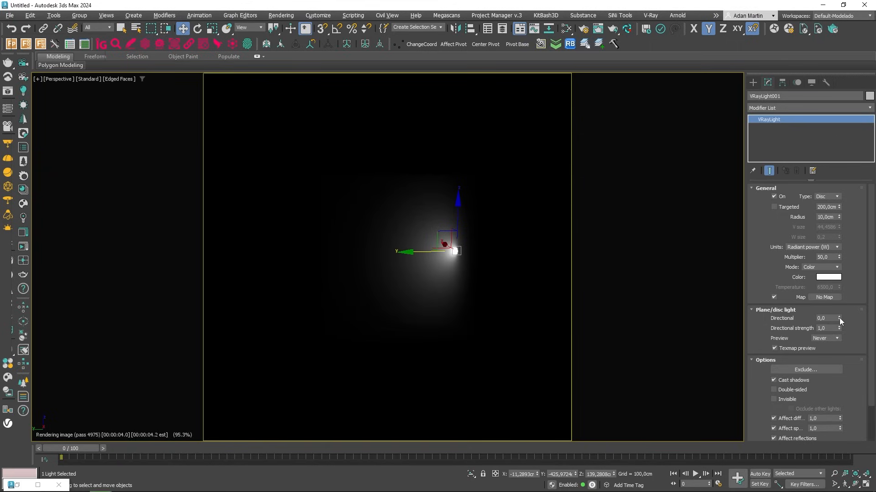
{"action": "left_click_drag", "start_coordinate": [839, 317], "coordinate": [839, 277]}
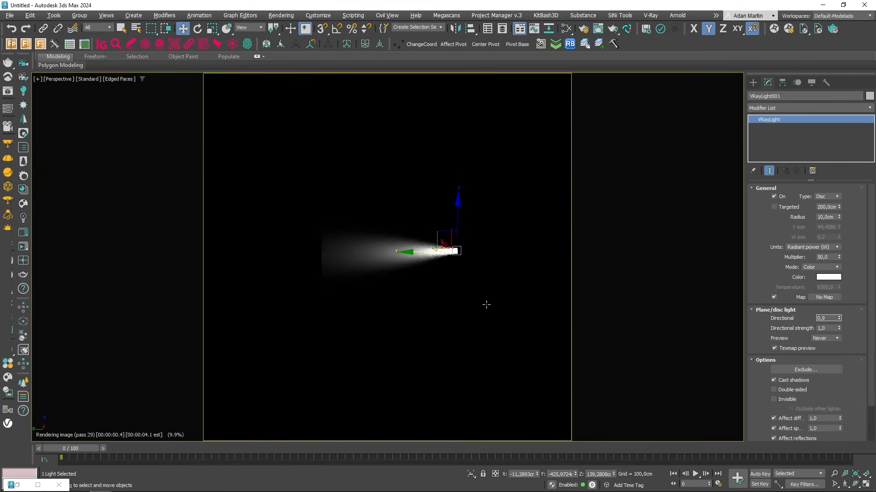
{"action": "middle_click_drag", "start_coordinate": [410, 309], "coordinate": [443, 310], "text": "alt"}
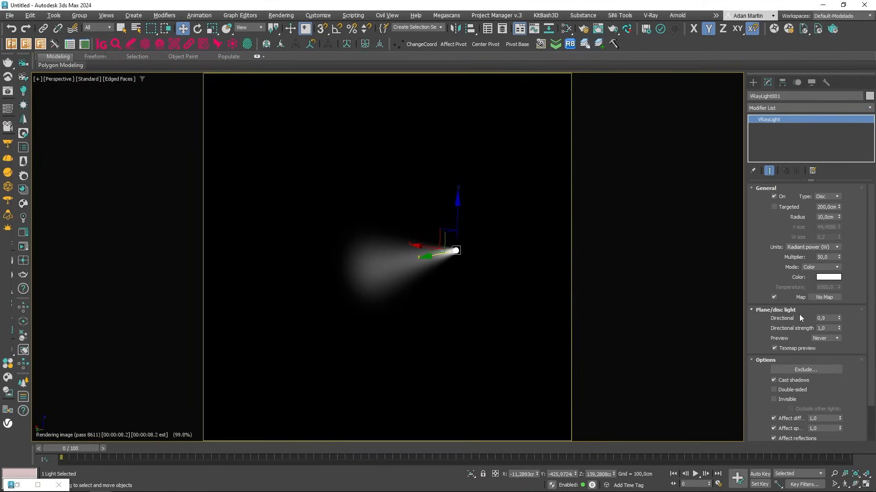
- Set the disc light's Directional strength to 0,5
{"action": "left_click", "coordinate": [826, 328]}
{"action": "left_click", "coordinate": [827, 318]}
{"action": "key", "text": "Tab"}
{"action": "key", "text": "Return"}
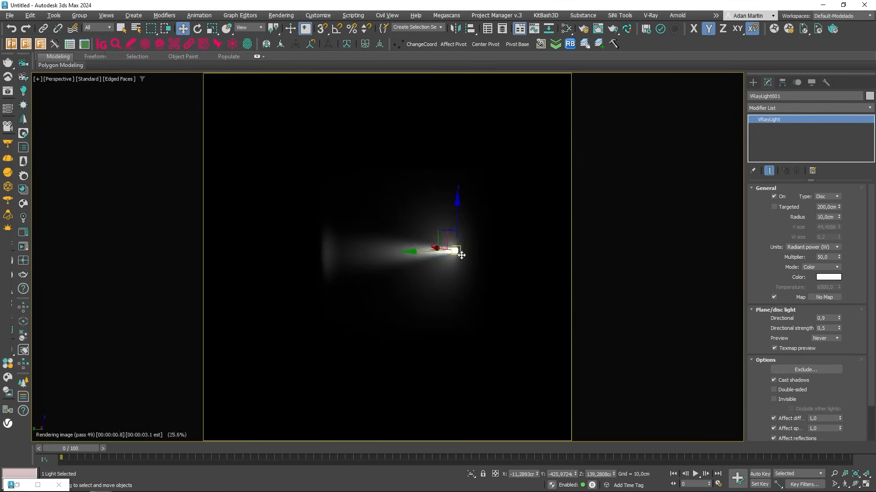
- Reset the disc light's Directional value, raise it to 0,92, and set Directional strength to 0,9
{"action": "right_click", "coordinate": [838, 319]}
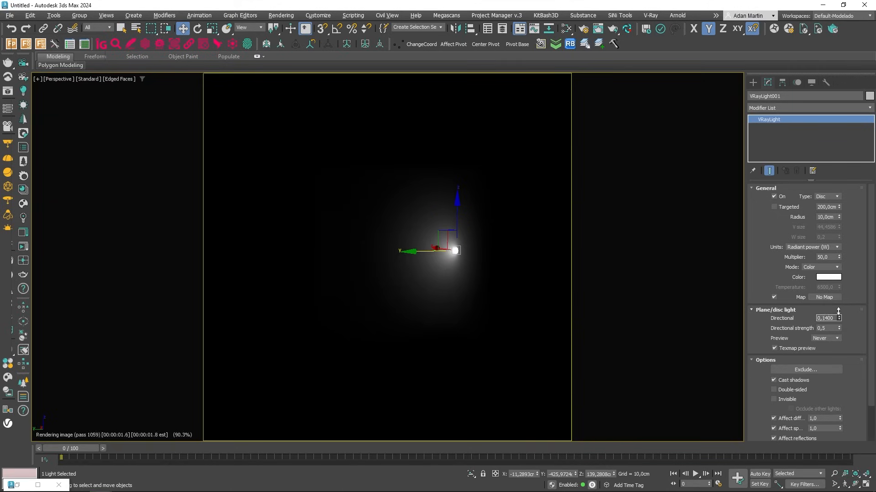
{"action": "left_click_drag", "start_coordinate": [839, 317], "coordinate": [836, 276]}
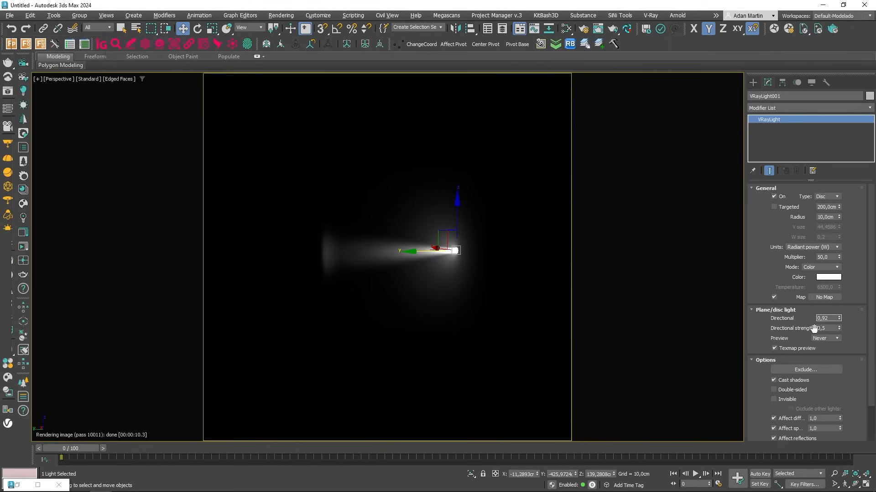
{"action": "left_click", "coordinate": [829, 328]}
{"action": "type", "text": "0,9"}
{"action": "key", "text": "Return"}
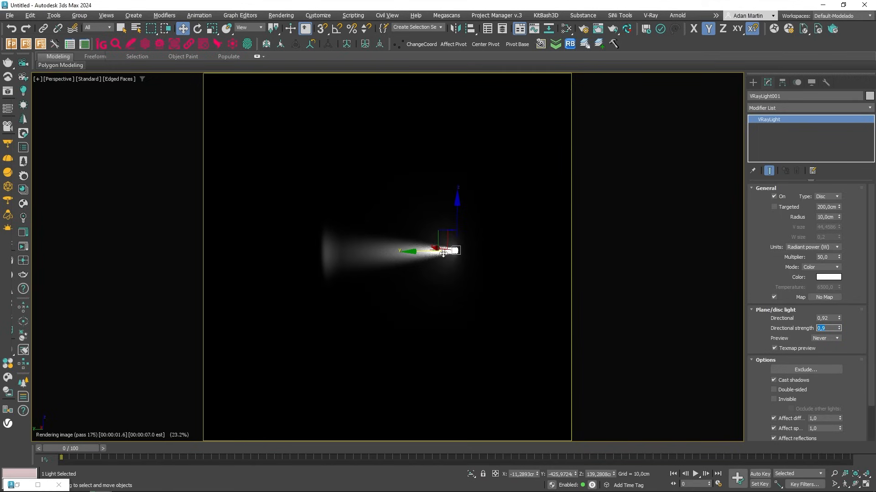
- Set the disc light's Directional strength to 0,8 and briefly check the surrounding box in wireframe
{"action": "scroll", "coordinate": [453, 247], "scroll_direction": "up", "scroll_amount": 3}
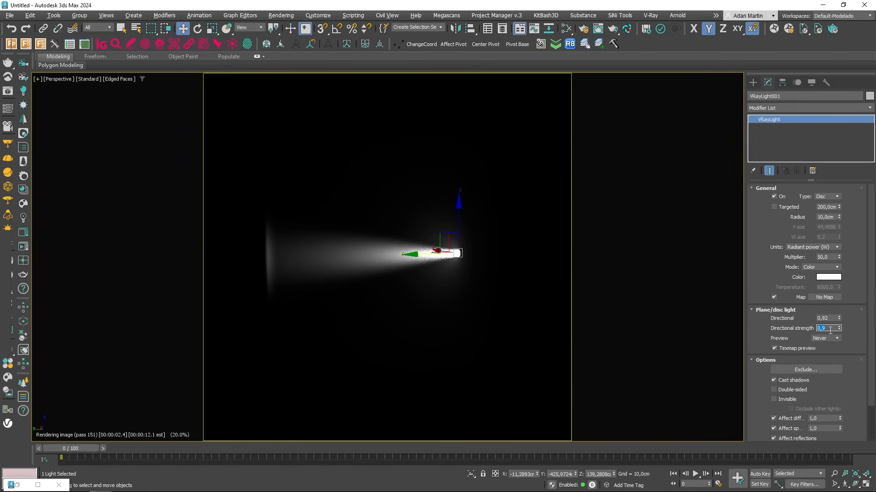
{"action": "key", "text": "Return"}
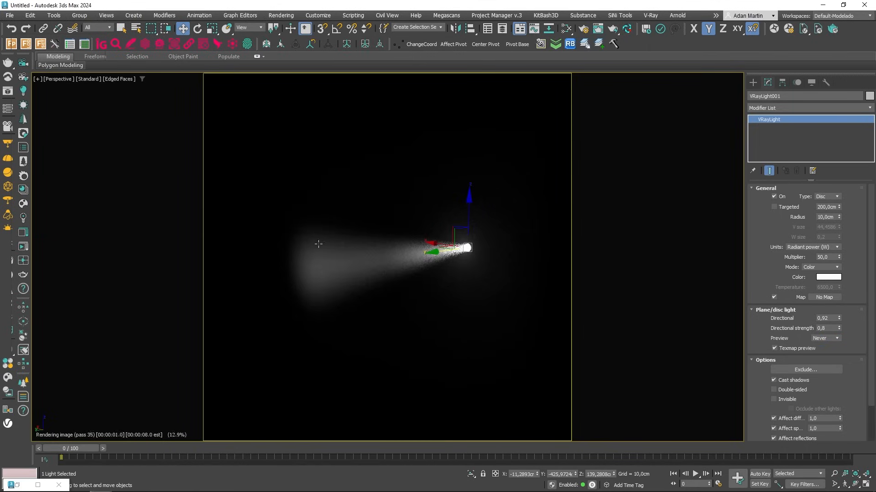
{"action": "key", "text": "F3"}
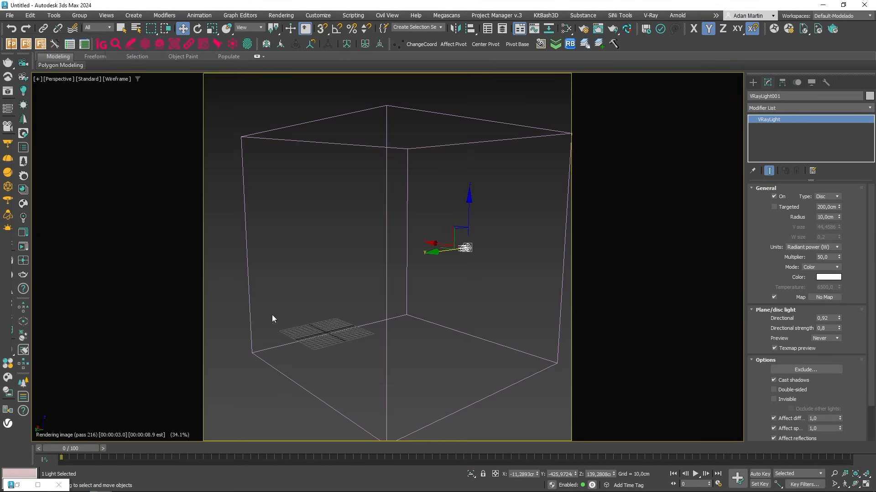
{"action": "key", "text": "F3"}
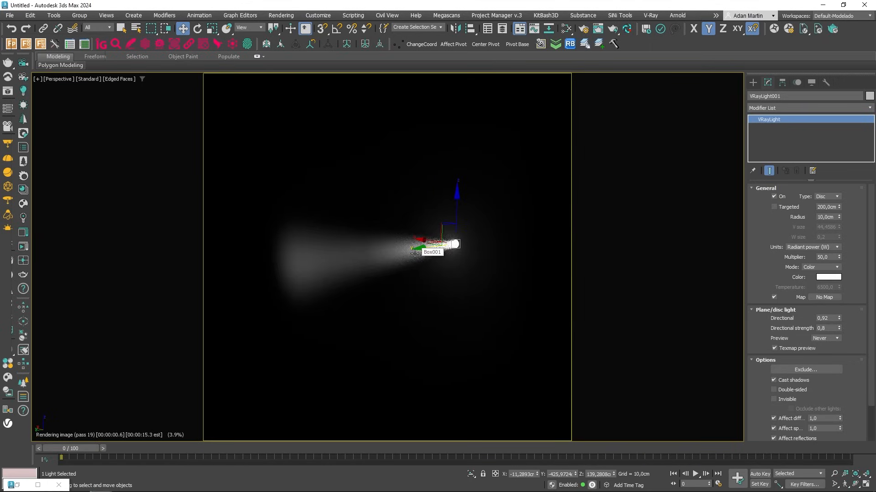
- Set the VRayEnvironmentFog atmosphere effect's fog phase function to about 0,71
{"action": "key", "text": "8"}
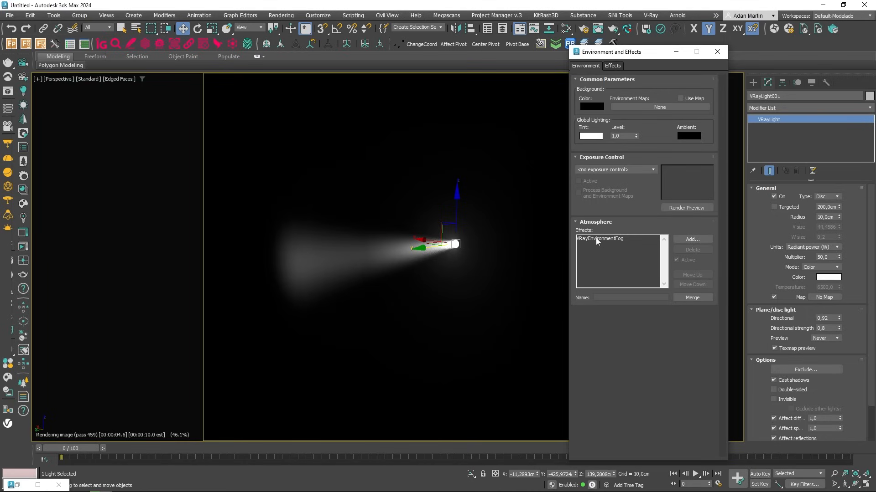
{"action": "left_click", "coordinate": [596, 239]}
{"action": "left_click", "coordinate": [692, 327]}
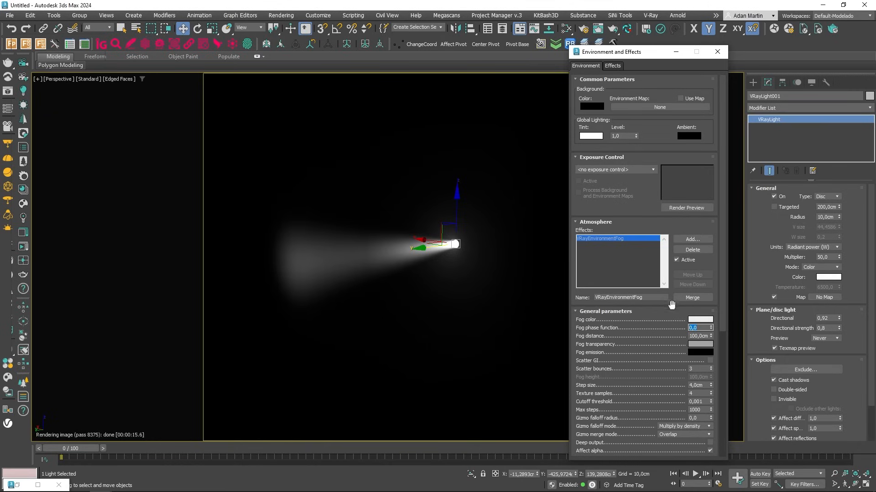
{"action": "left_click_drag", "start_coordinate": [710, 328], "coordinate": [715, 293]}
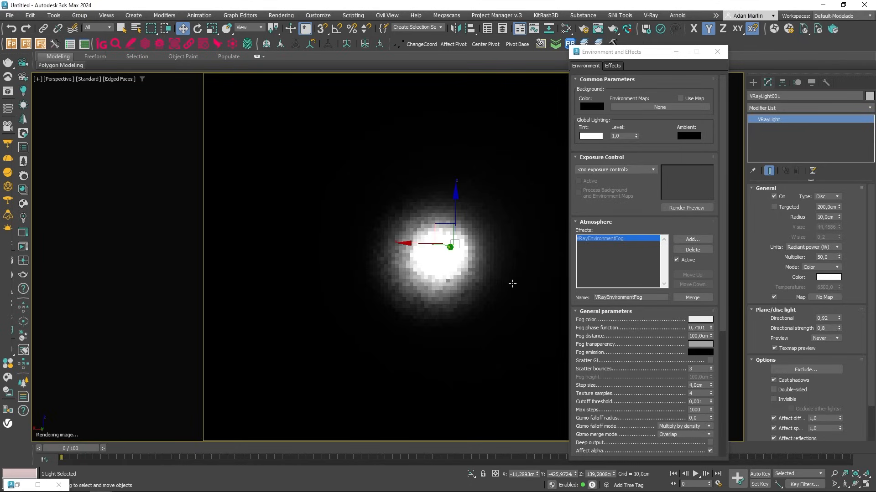
- Set the VRayEnvironmentFog's fog phase function to about -0,83 and compare the light's glow from the front, back and side
{"action": "middle_click_drag", "start_coordinate": [508, 283], "coordinate": [454, 273]}
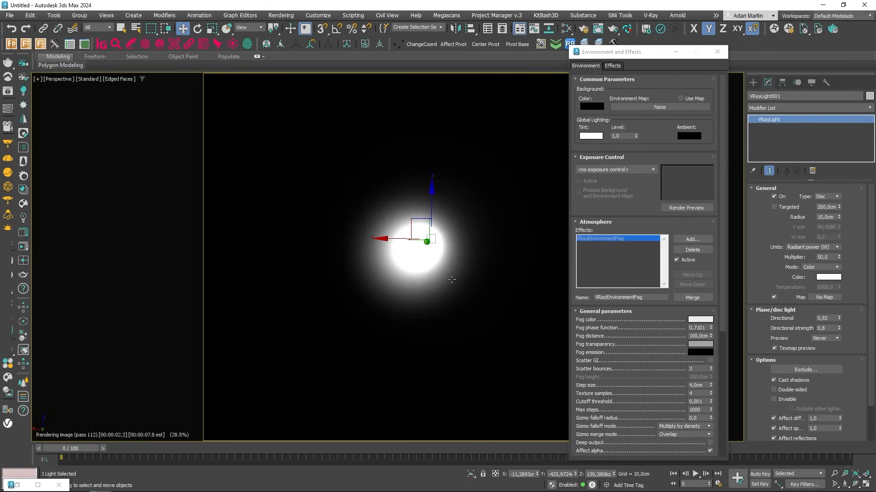
{"action": "middle_click_drag", "start_coordinate": [485, 279], "coordinate": [352, 277], "text": "alt"}
{"action": "middle_click_drag", "start_coordinate": [429, 246], "coordinate": [409, 276], "text": "alt"}
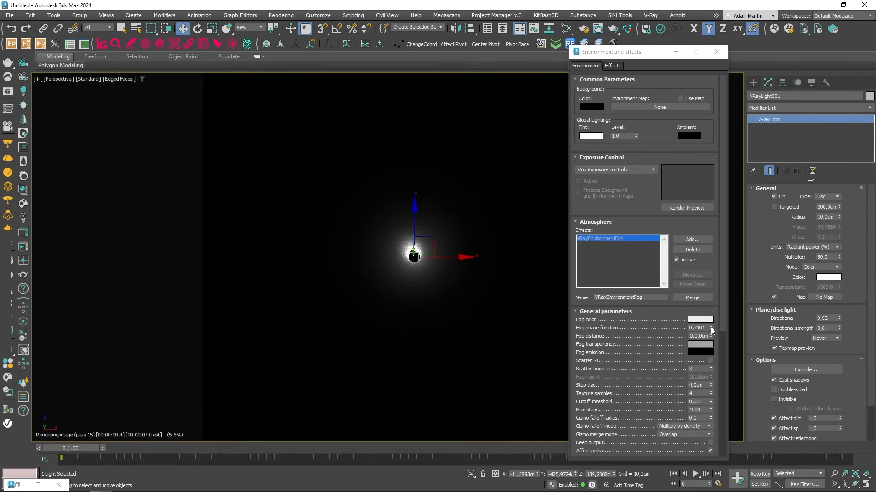
{"action": "left_click_drag", "start_coordinate": [710, 329], "coordinate": [718, 397]}
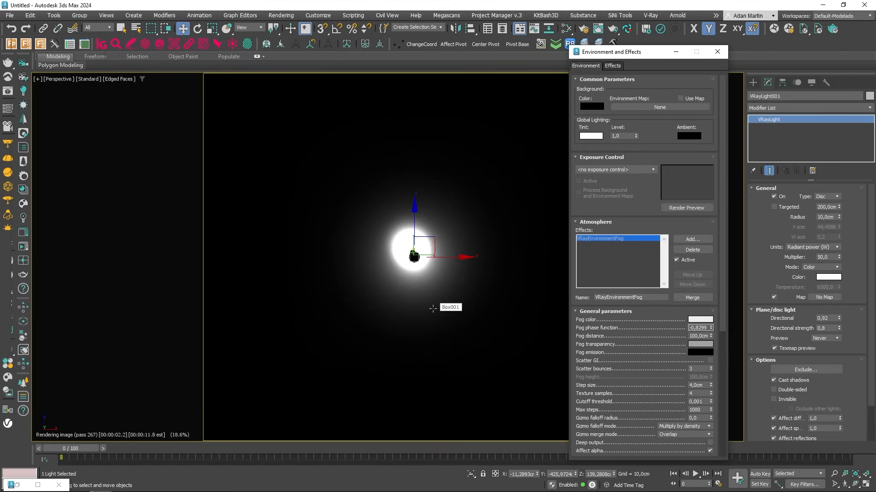
{"action": "middle_click_drag", "start_coordinate": [381, 293], "coordinate": [540, 288], "text": "alt"}
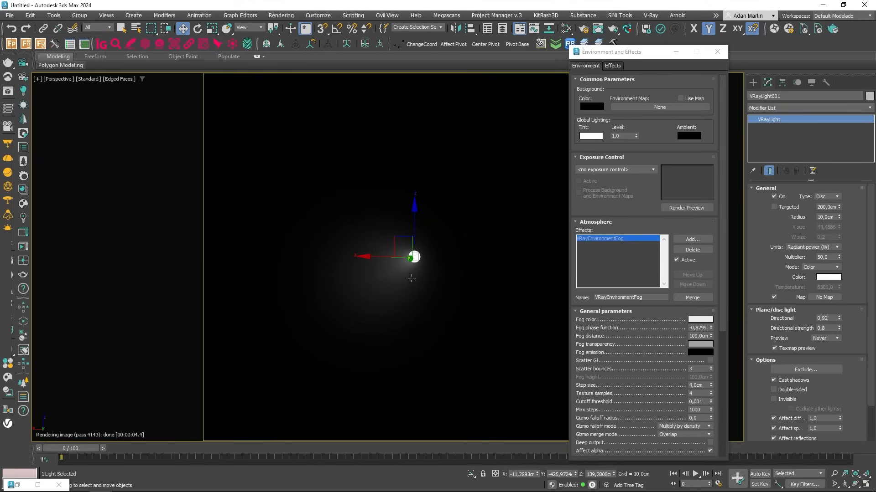
{"action": "middle_click_drag", "start_coordinate": [407, 284], "coordinate": [506, 281], "text": "alt"}
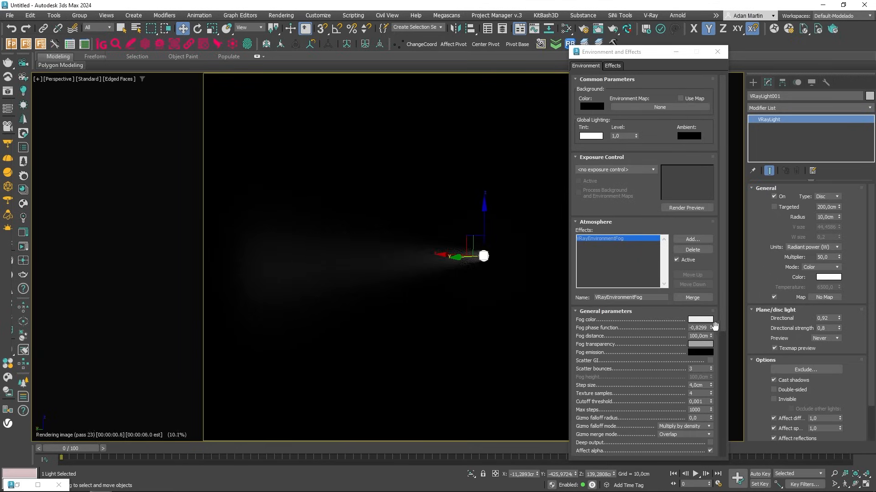
- Try the extreme fog phase function values, first -1,0 and then 1,0, while viewing the light from the side
{"action": "left_click_drag", "start_coordinate": [710, 328], "coordinate": [717, 371]}
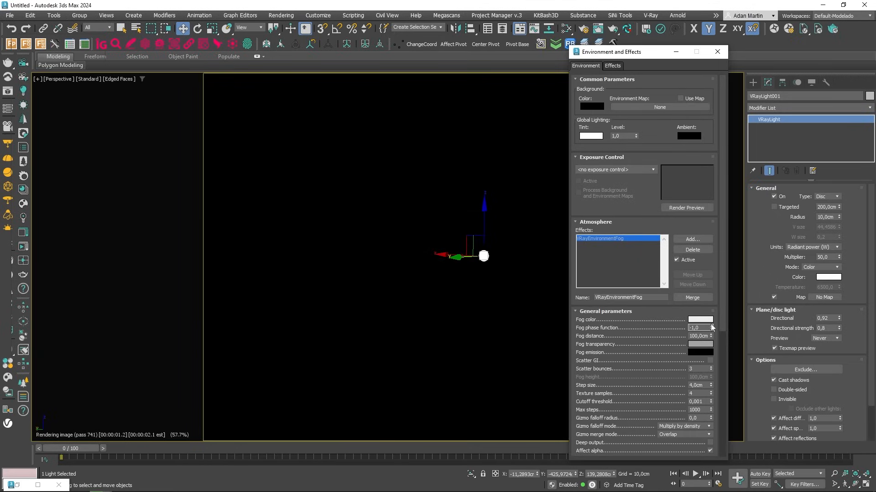
{"action": "left_click_drag", "start_coordinate": [711, 327], "coordinate": [686, 174]}
{"action": "mouse_move", "coordinate": [523, 240]}
{"action": "middle_mouse_down"}
{"action": "mouse_move", "coordinate": [554, 241]}
{"action": "mouse_move", "coordinate": [532, 243]}
{"action": "middle_mouse_up"}
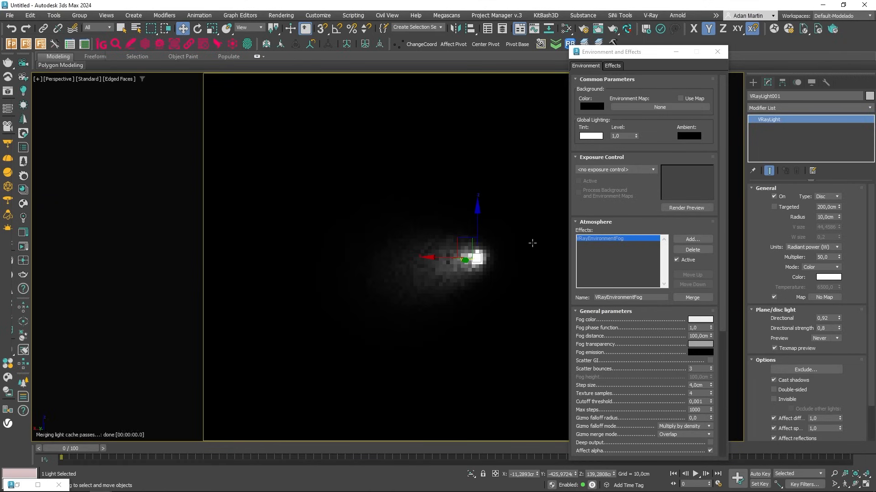
- Set the VRayEnvironmentFog's fog phase function to 0,5
{"action": "left_click", "coordinate": [700, 328]}
{"action": "type", "text": "0,5"}
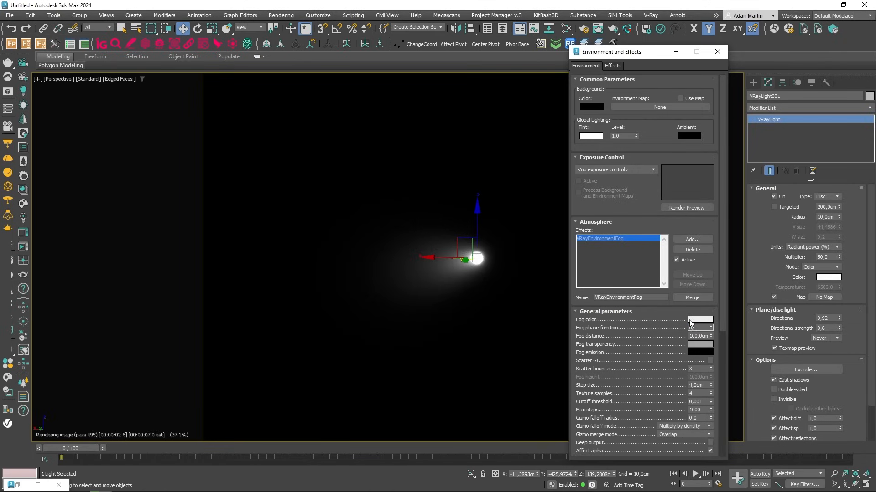
{"action": "key", "text": "Return"}
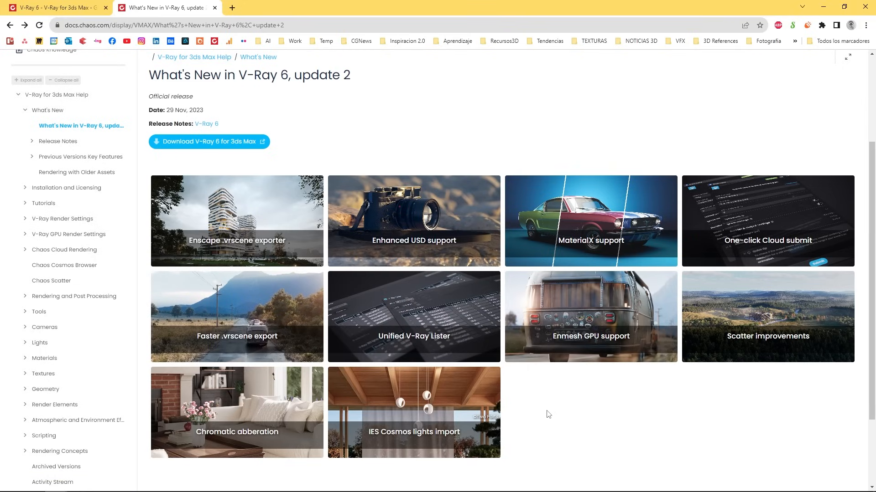
- In the browser, review the New Features list for Build 6.20.00 in the V-Ray 6 release notes
{"action": "left_click", "coordinate": [63, 7]}
{"action": "scroll", "coordinate": [383, 205], "scroll_direction": "down", "scroll_amount": 3}
{"action": "scroll", "coordinate": [358, 269], "scroll_direction": "up", "scroll_amount": 2}
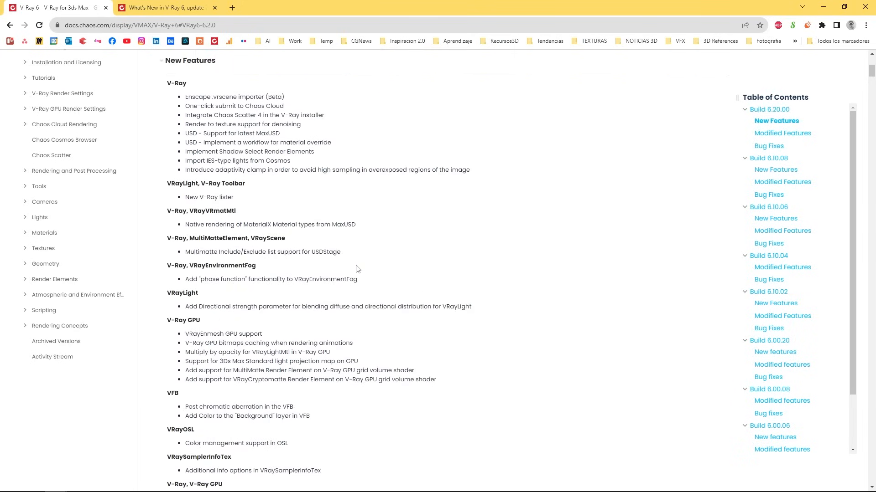
{"action": "scroll", "coordinate": [360, 271], "scroll_direction": "up", "scroll_amount": 1}
{"action": "scroll", "coordinate": [360, 272], "scroll_direction": "down", "scroll_amount": 4}
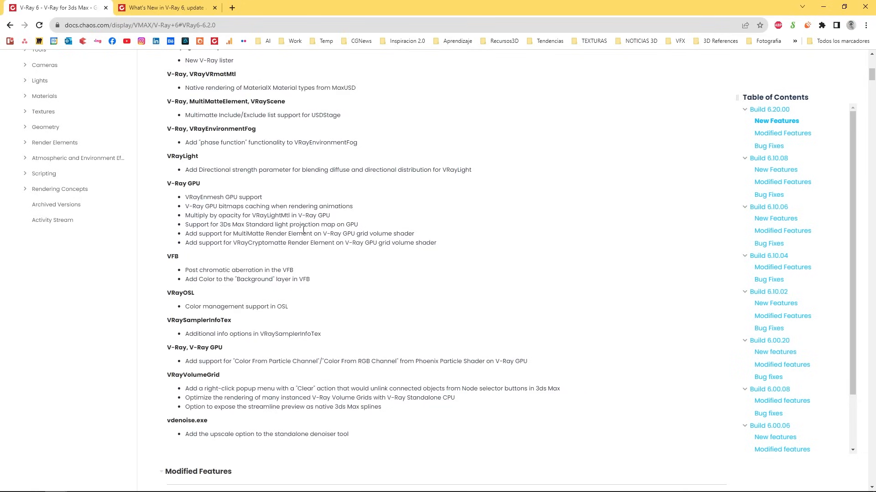
{"action": "scroll", "coordinate": [338, 274], "scroll_direction": "up", "scroll_amount": 8}
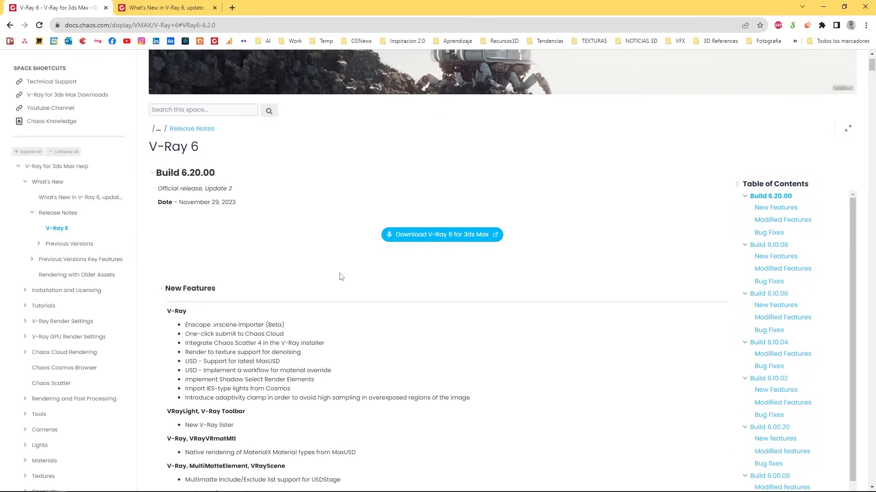
{"action": "scroll", "coordinate": [340, 280], "scroll_direction": "up", "scroll_amount": 1}
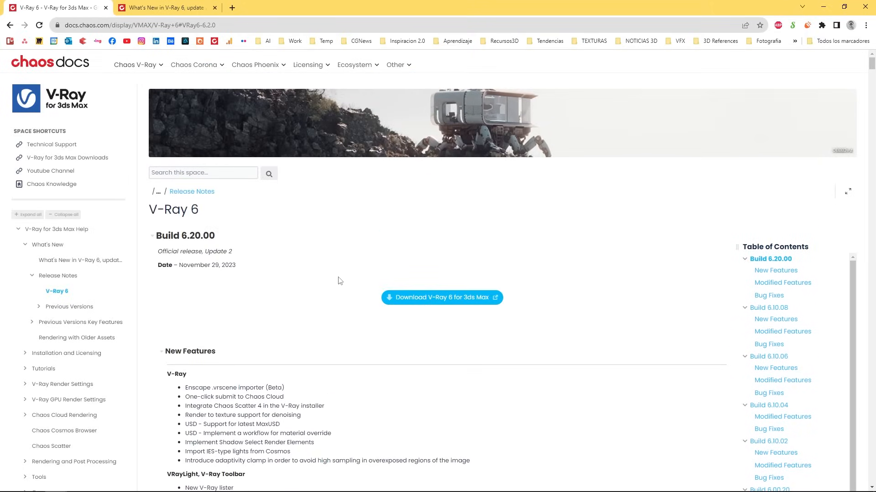